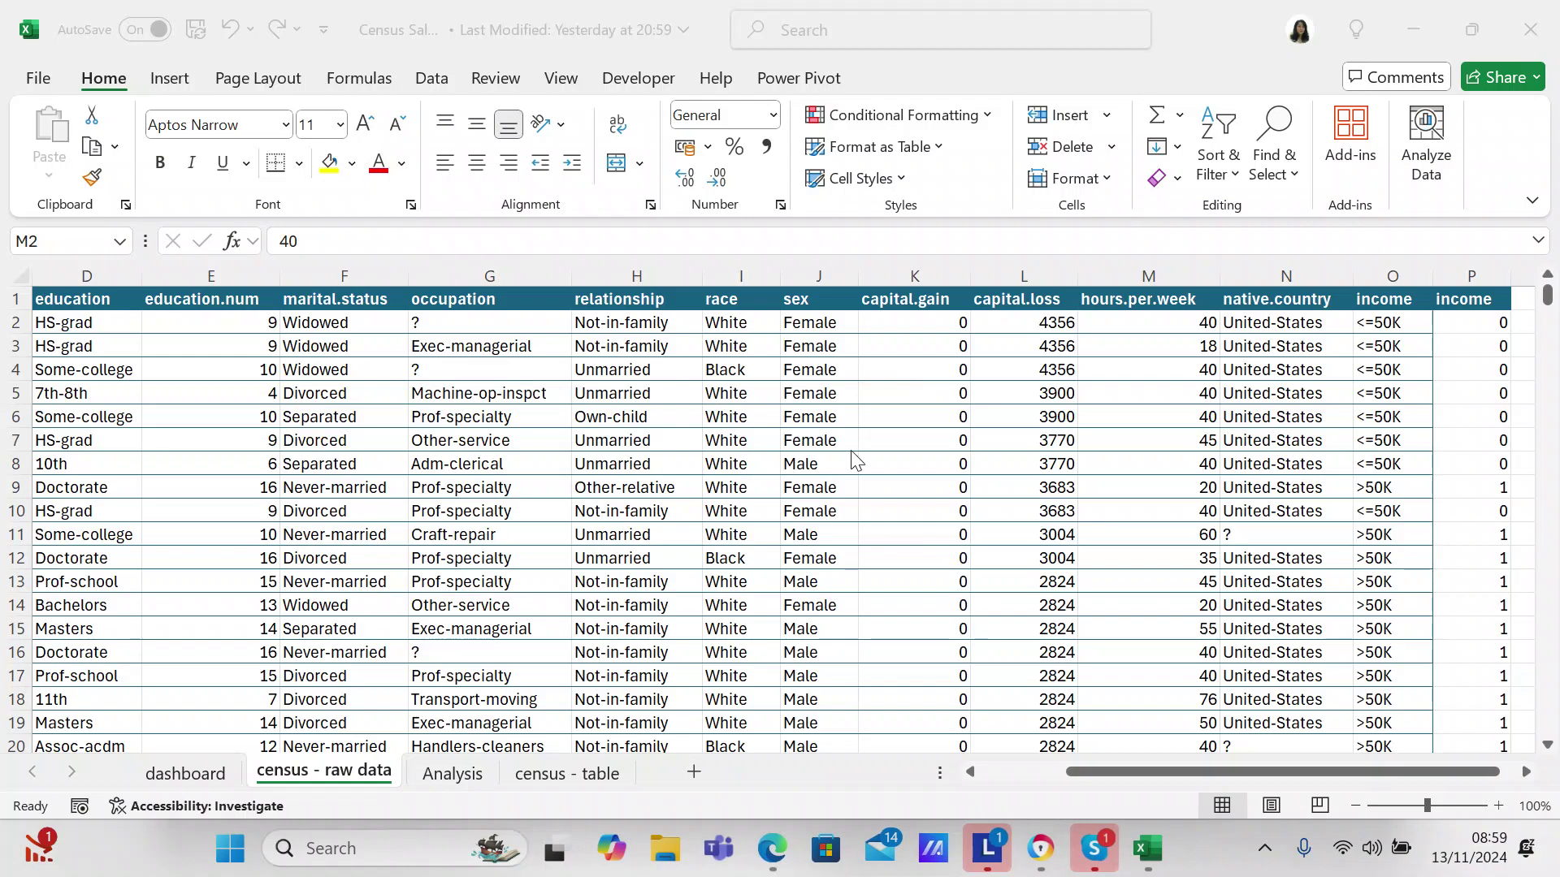
Inspect the formula in the first data row of the numeric income column on the census - raw data sheet
left_click(1122, 767)
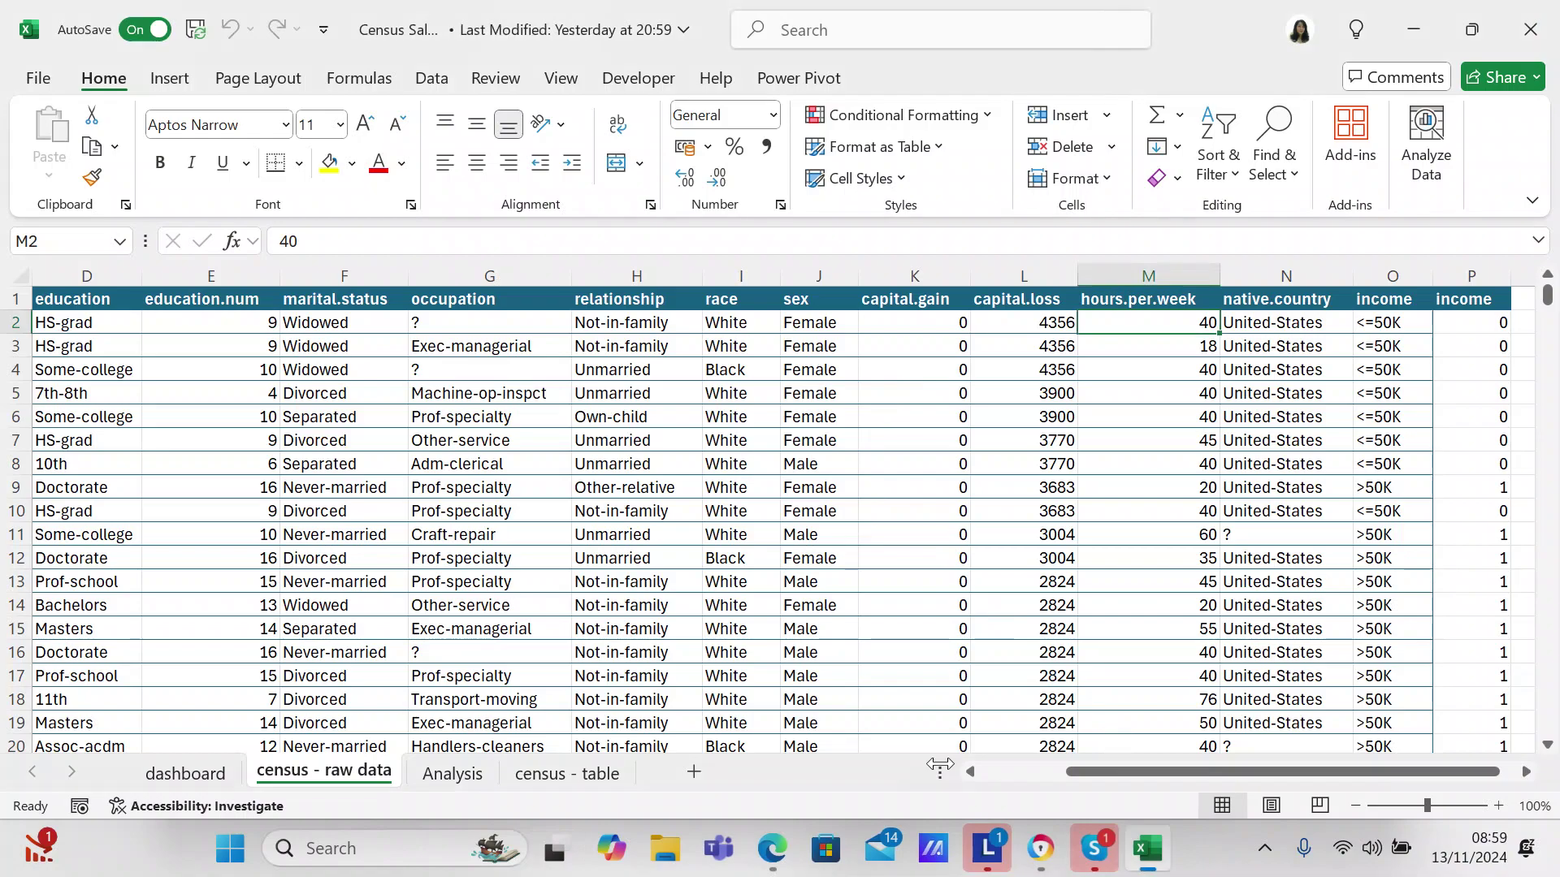
left_click_drag(1149, 782, 1363, 780)
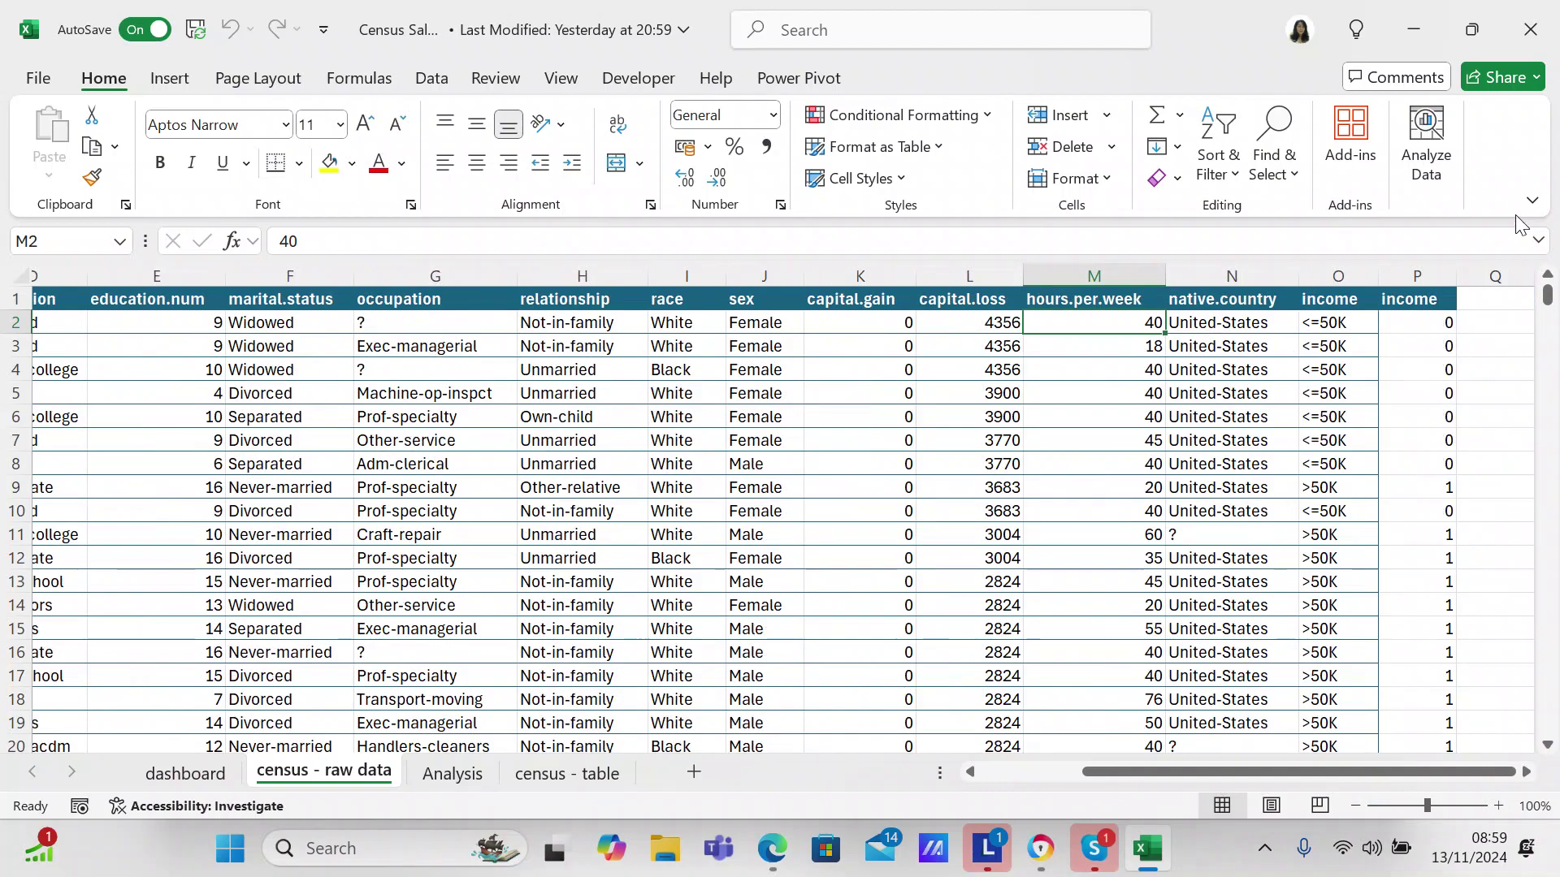
left_click(1431, 323)
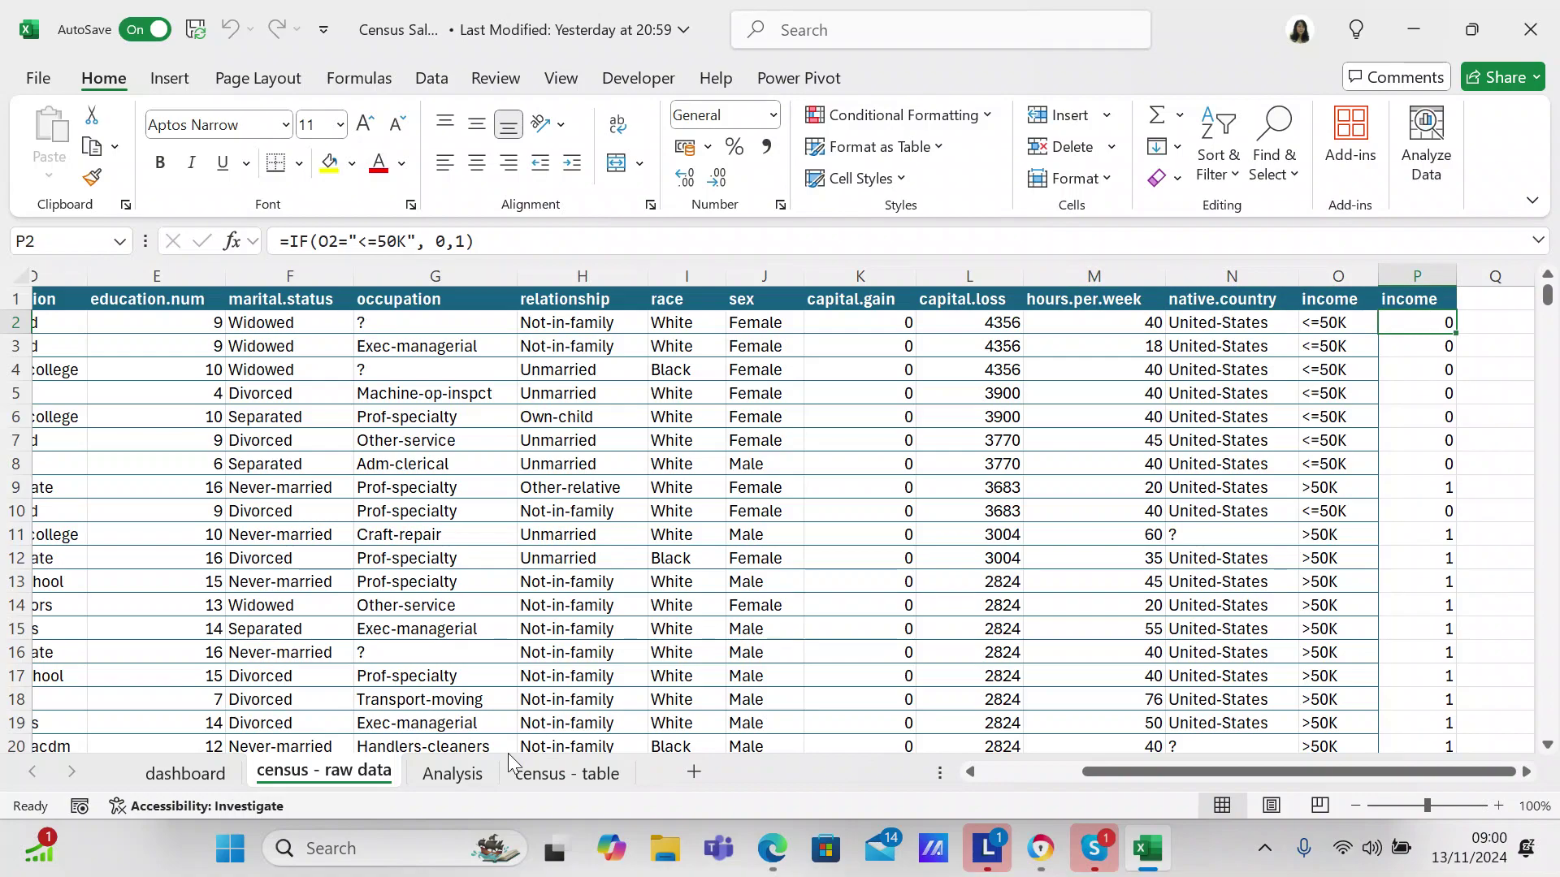
Review the answer formulas for questions 1 to 3 on the Analysis sheet, including the count of people earning more than $50K
left_click(460, 782)
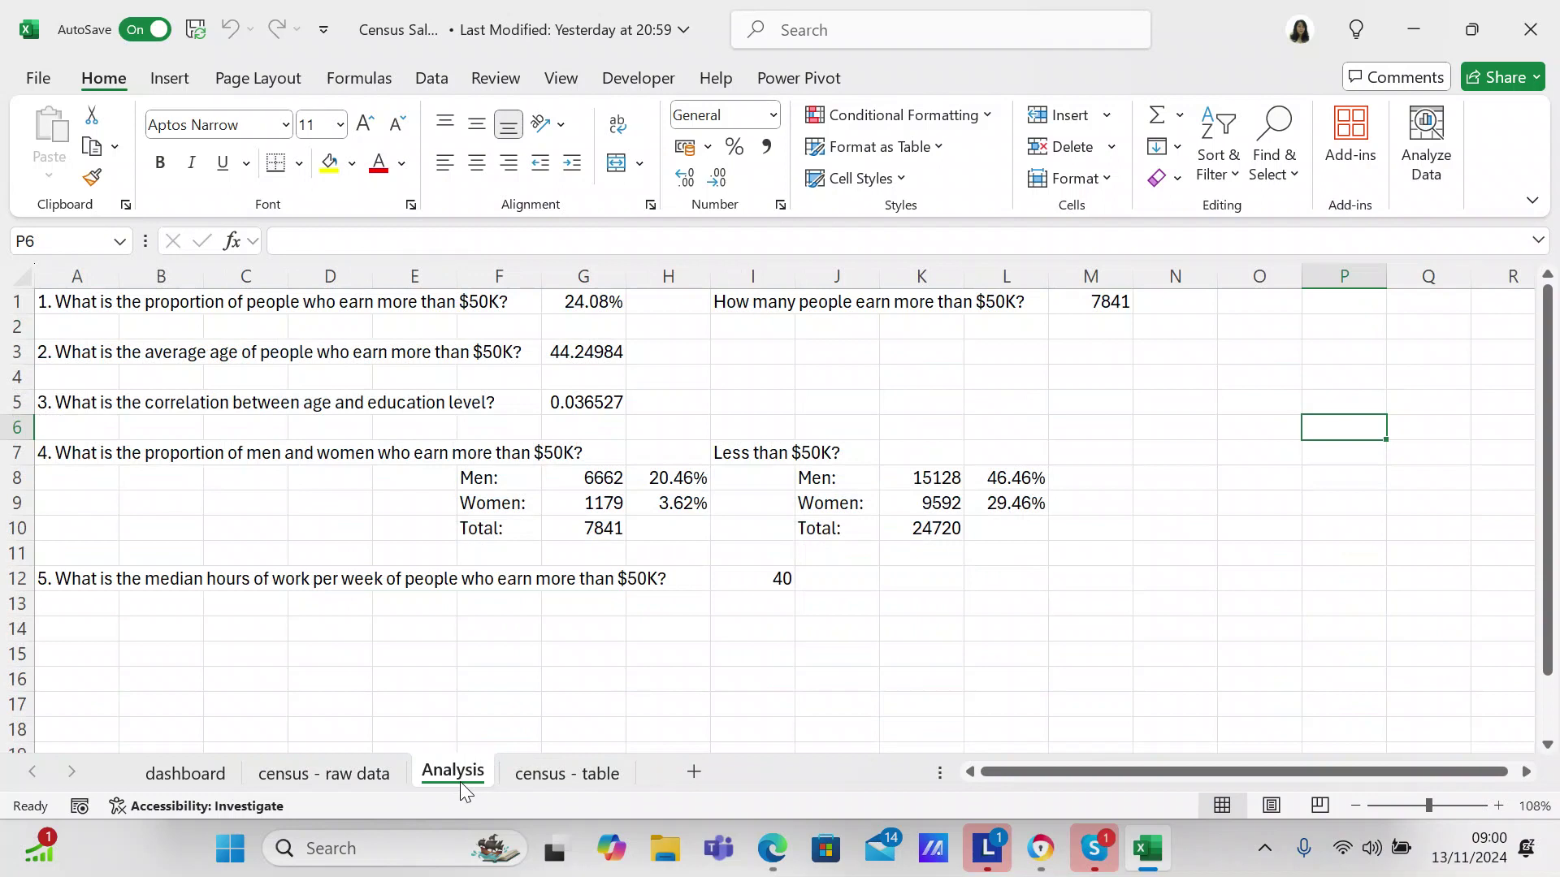
left_click(566, 301)
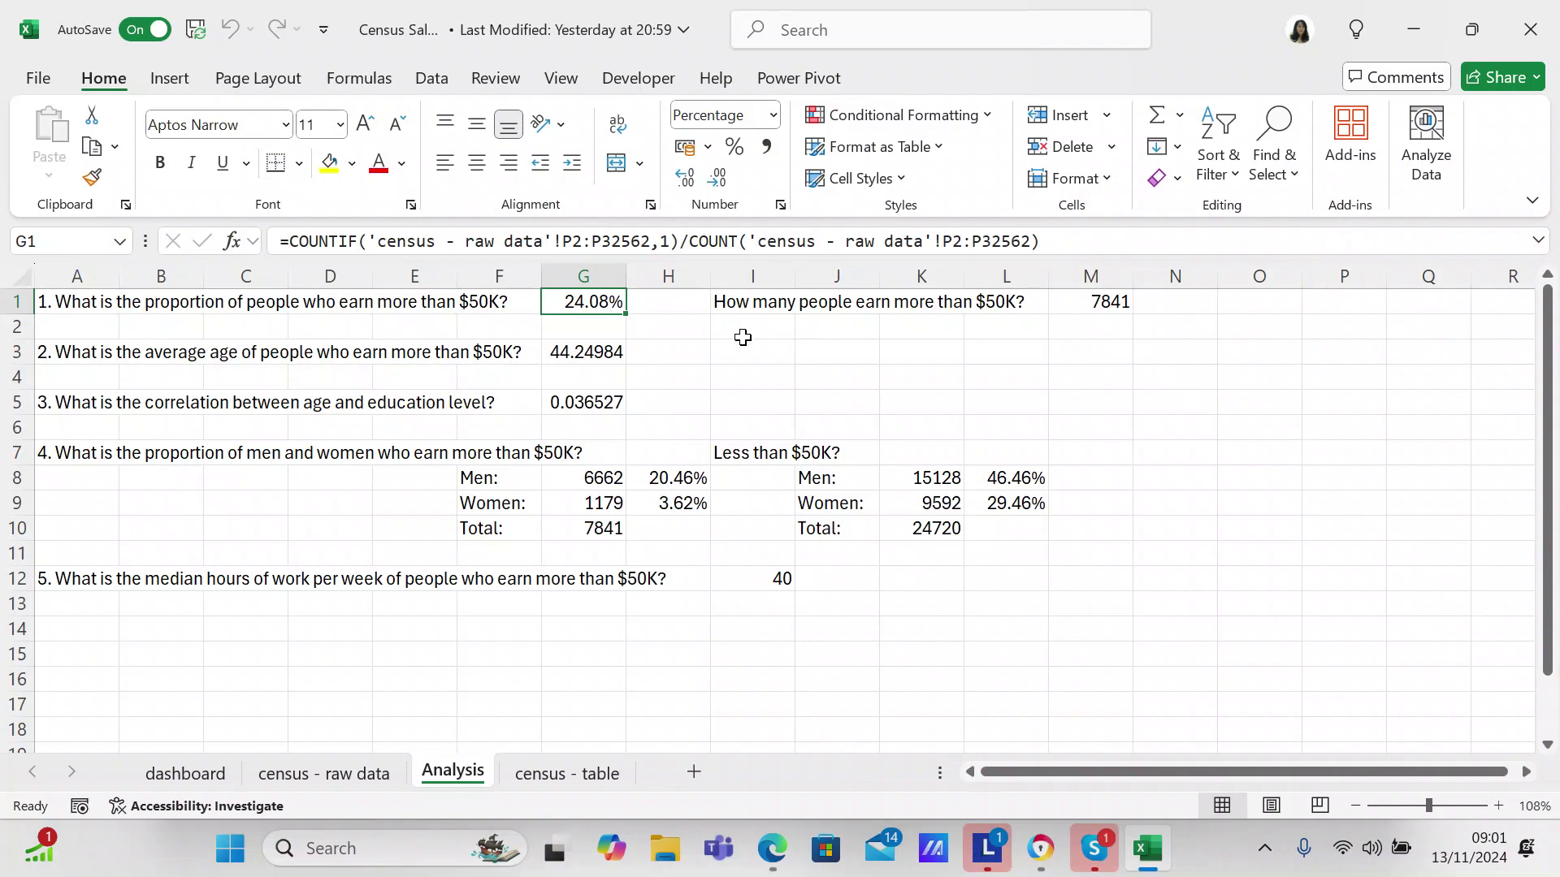
left_click(1100, 300)
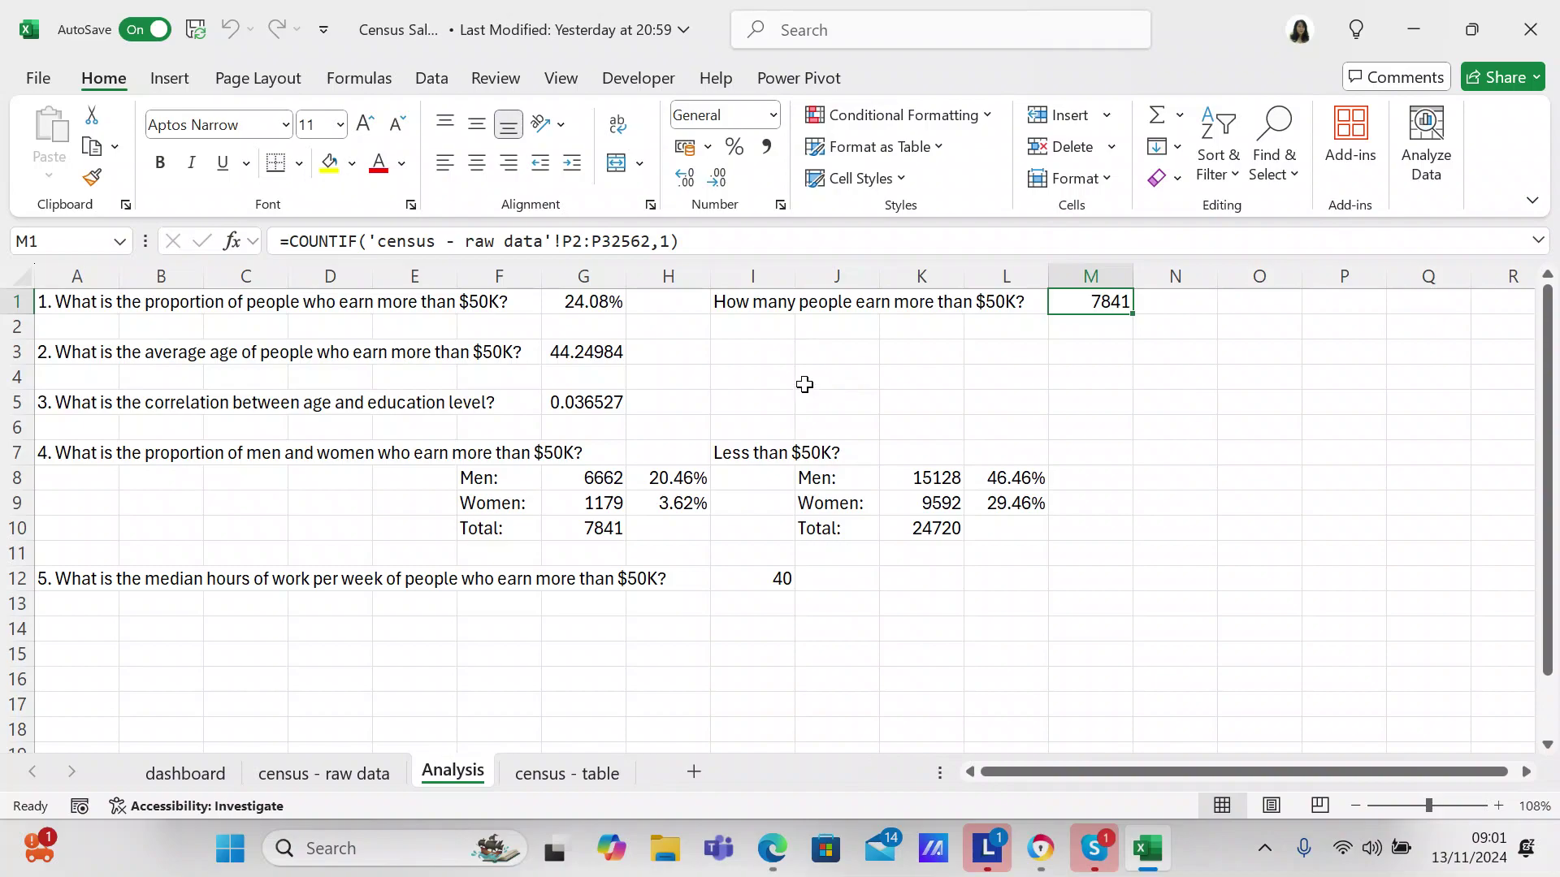
left_click(584, 355)
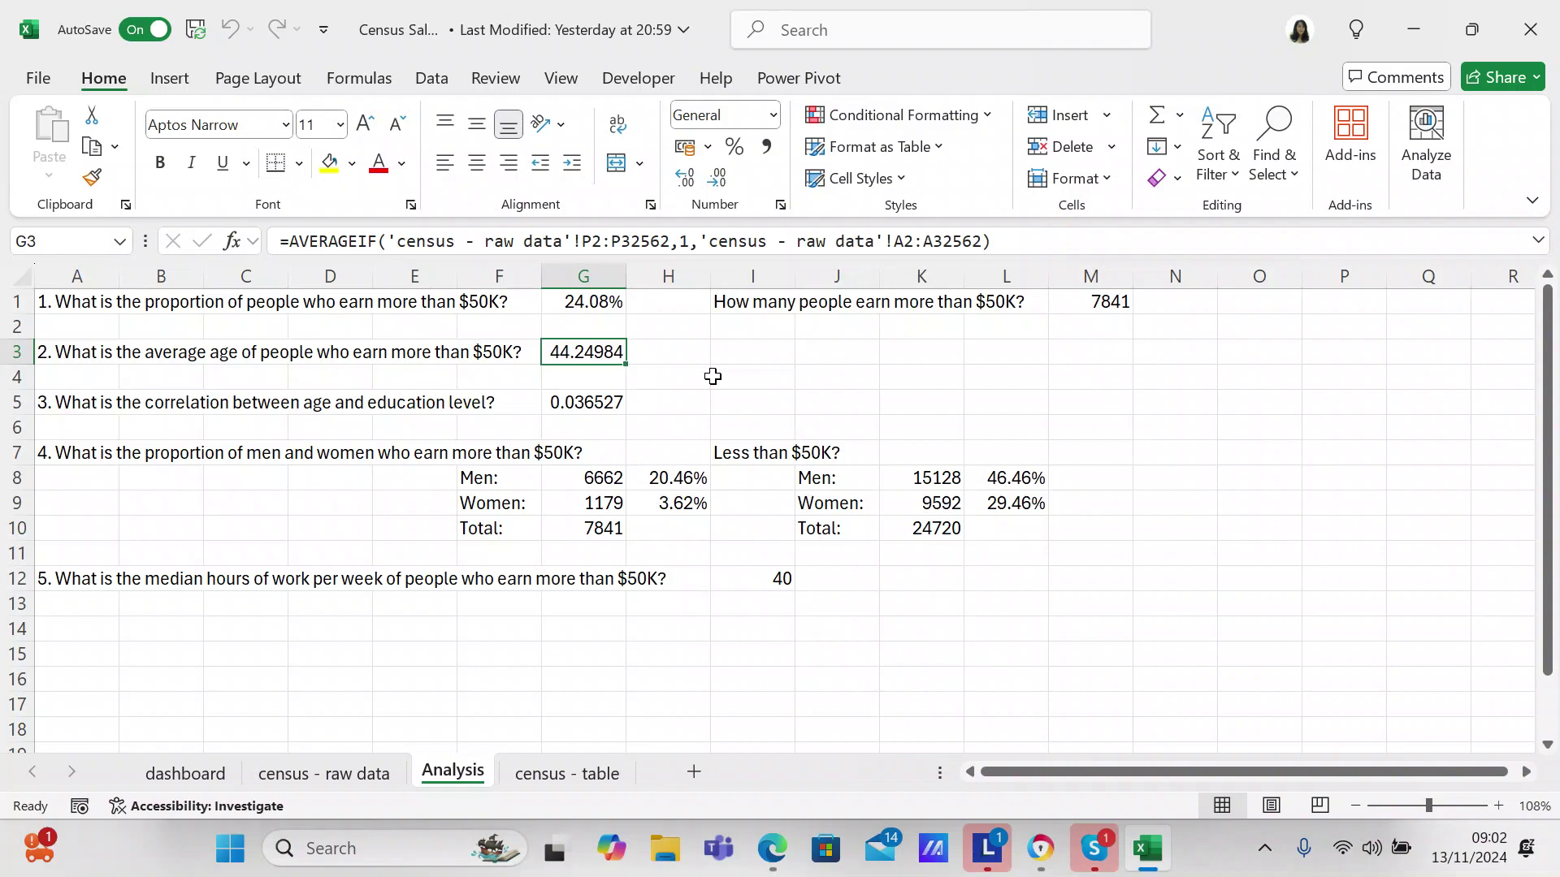
left_click(594, 393)
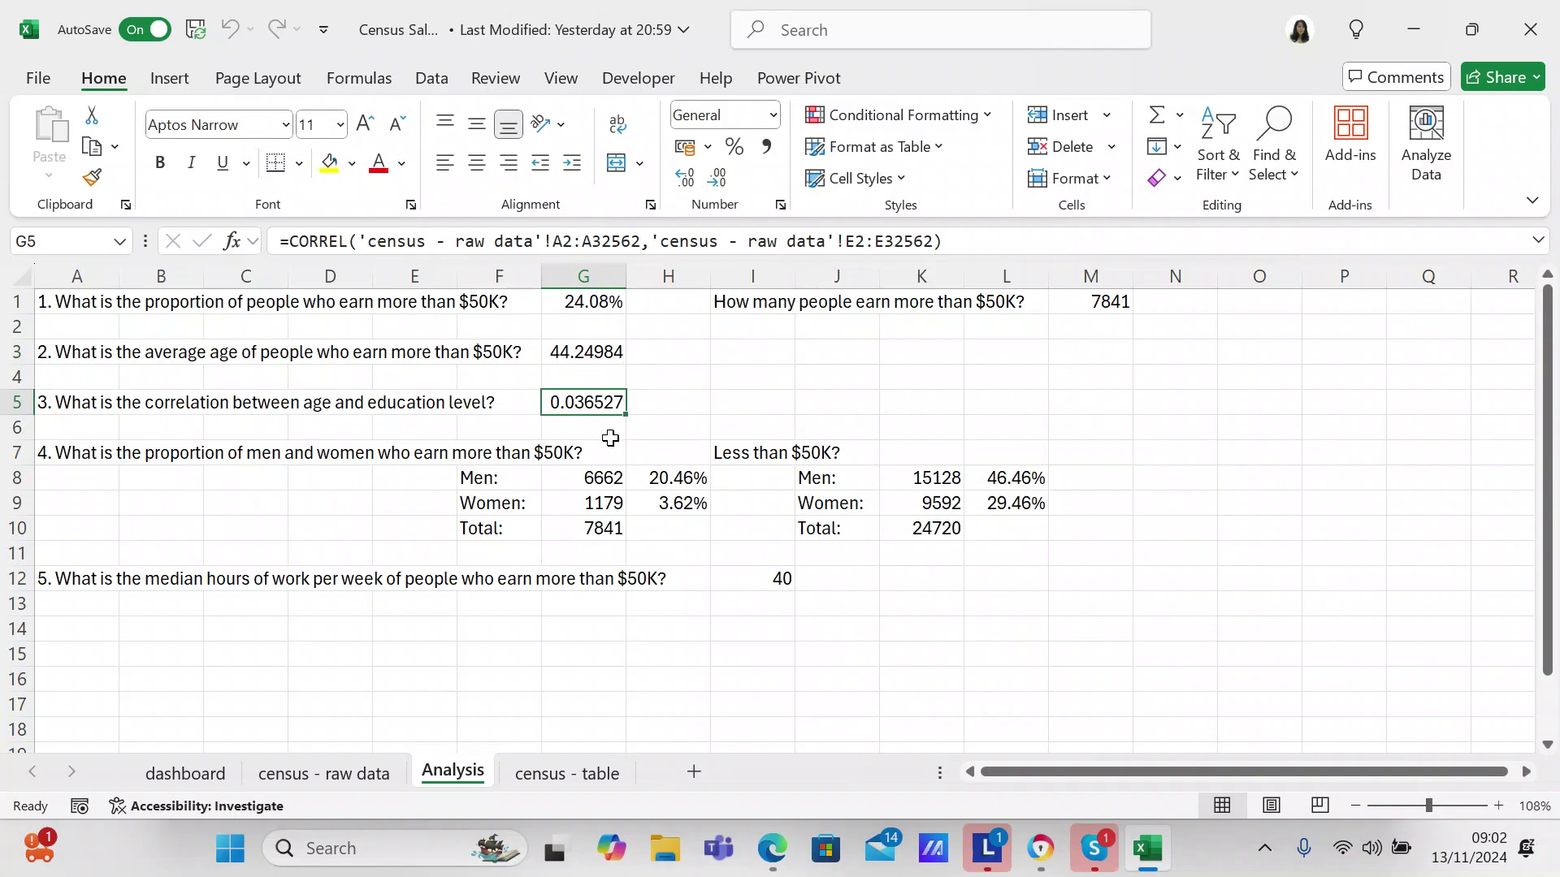
Examine the count, total and percentage formulas for men and women earning more than $50K, comparing the total with cell M1
left_click(619, 452)
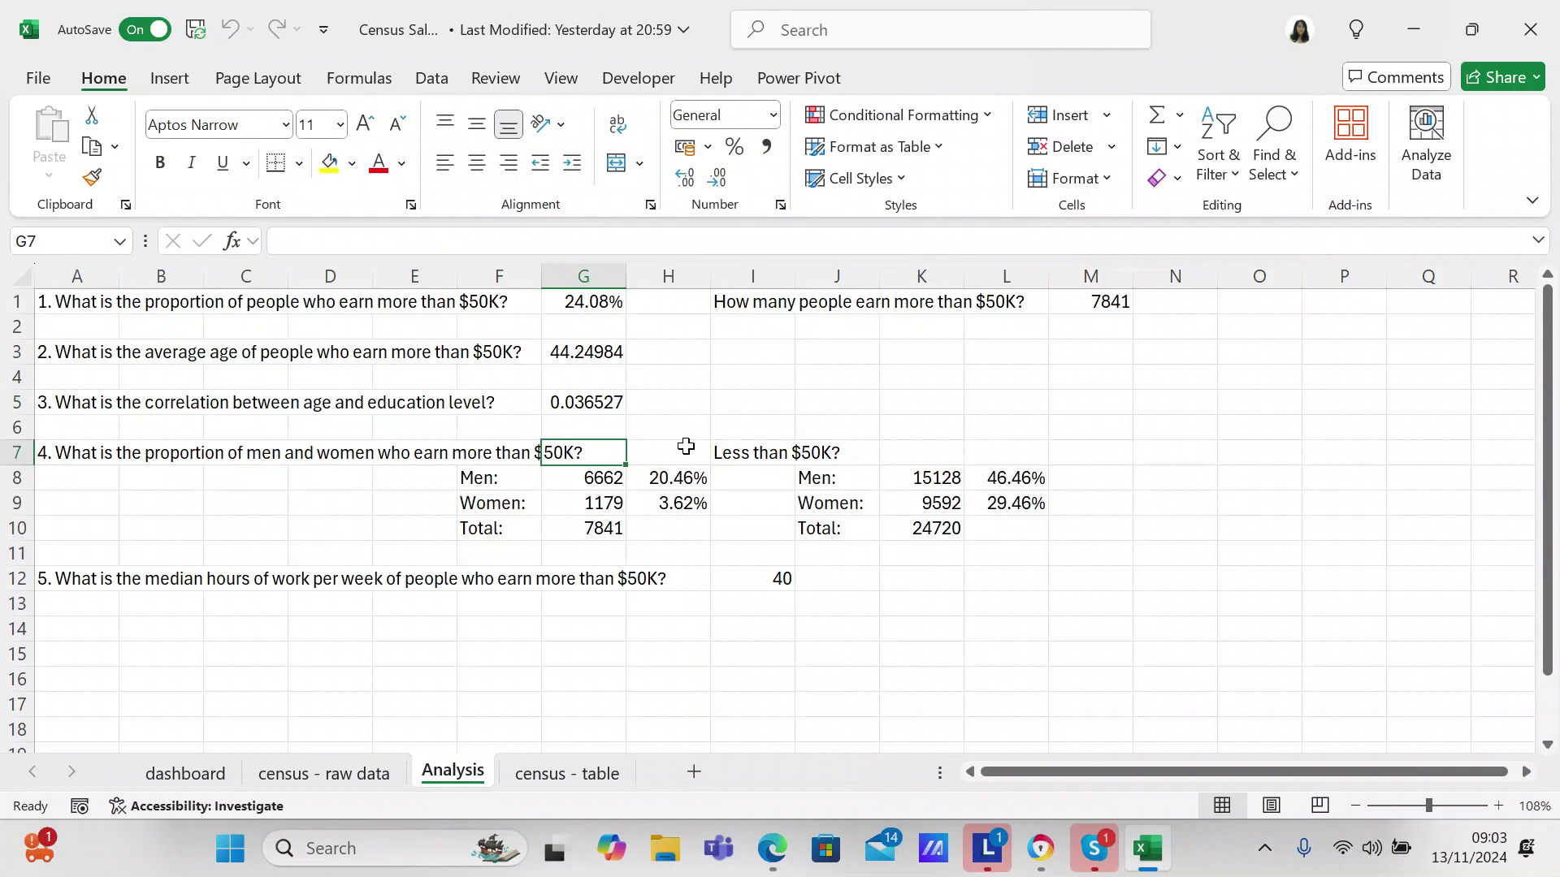
left_click(687, 446)
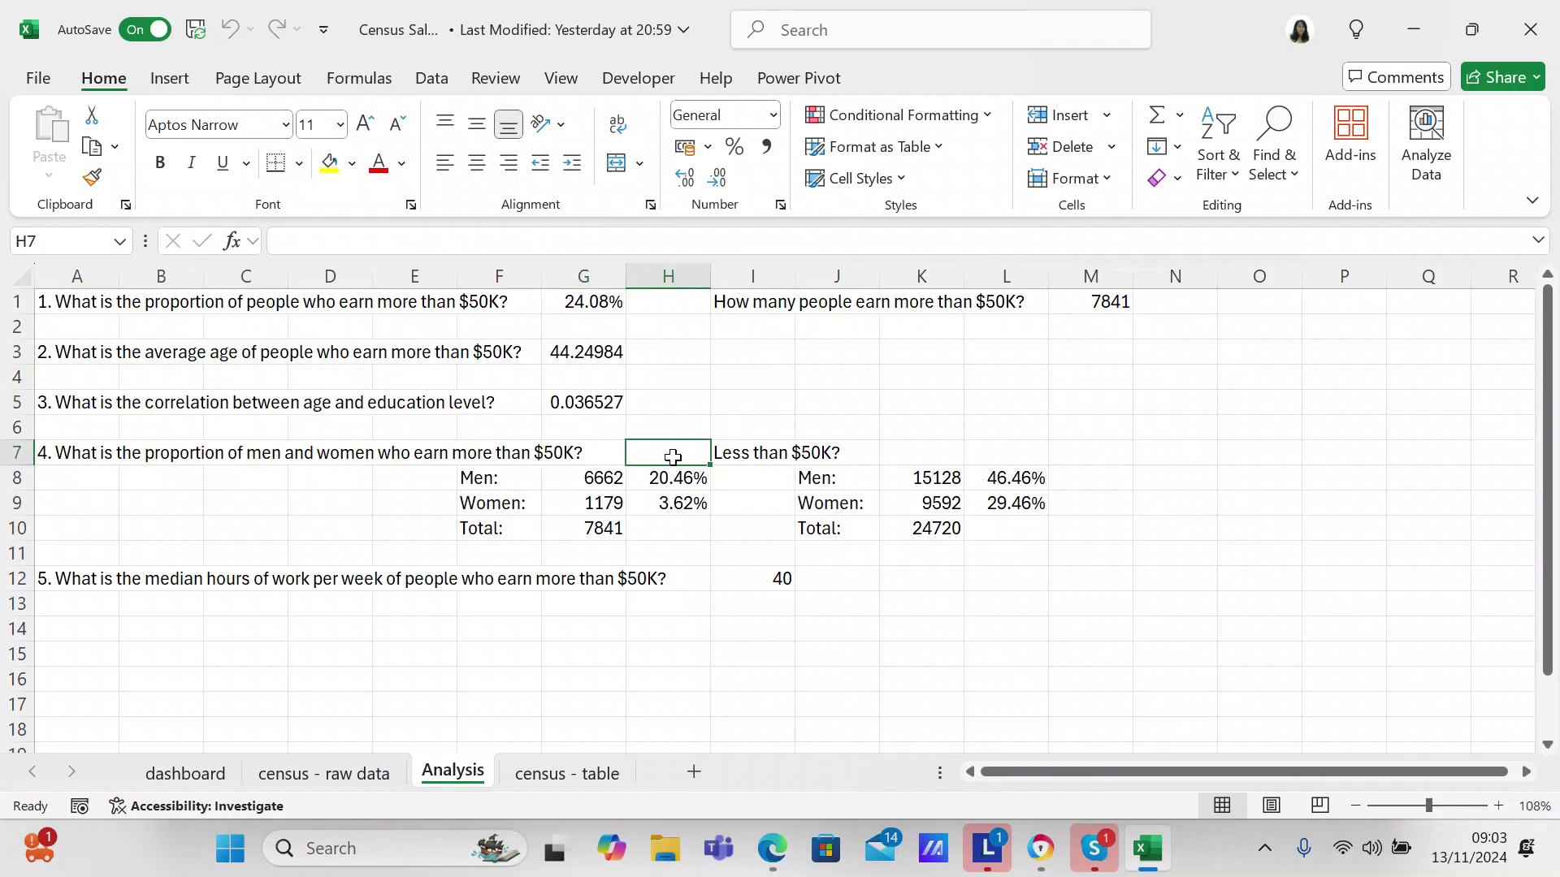
left_click(657, 480)
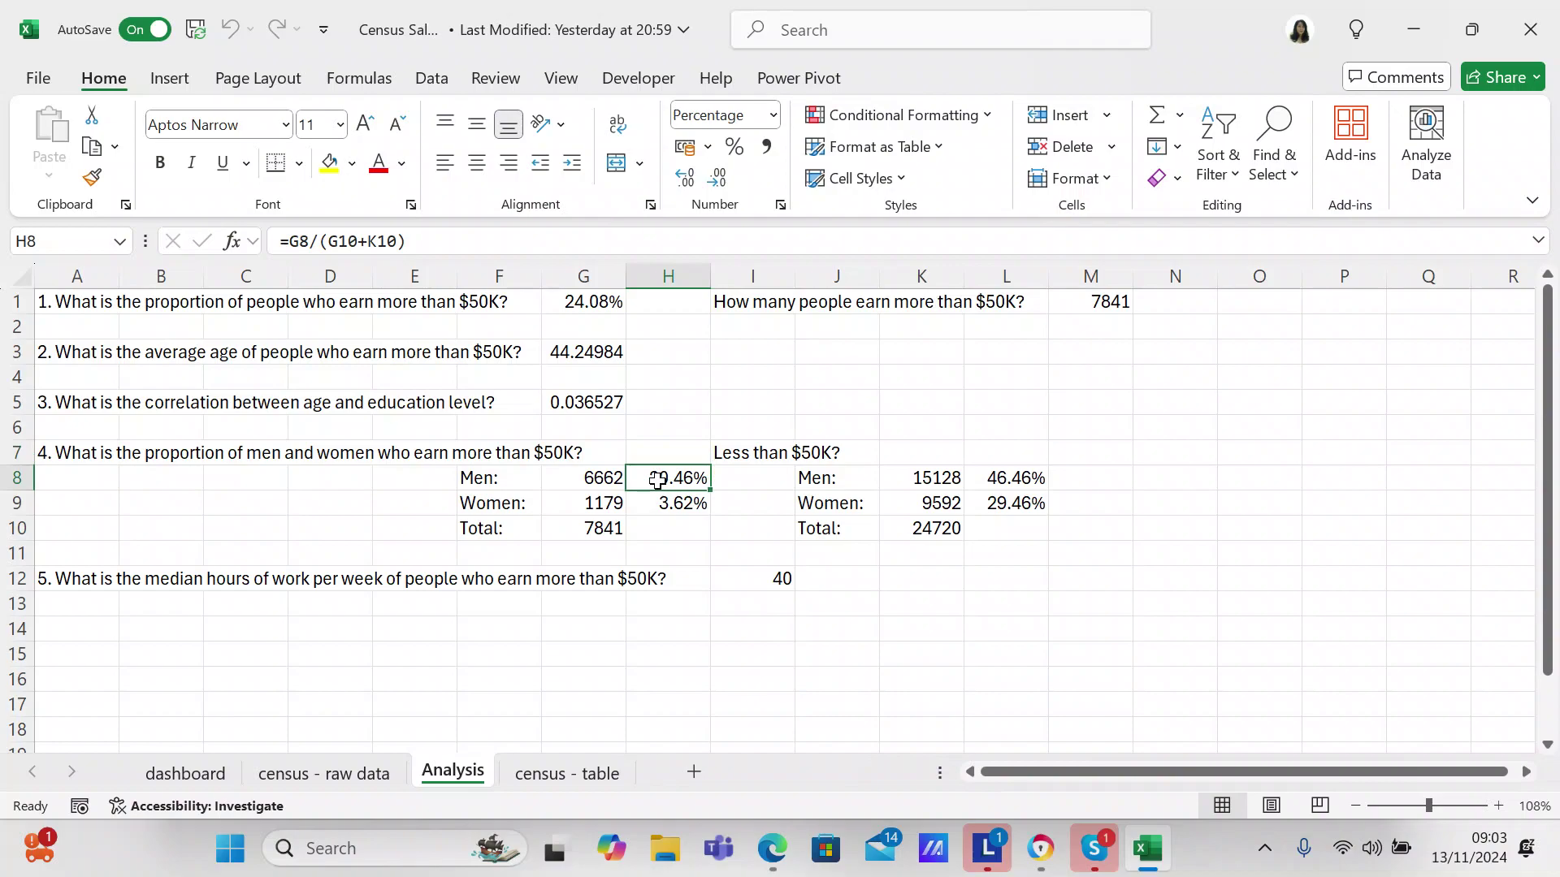
left_click(613, 479)
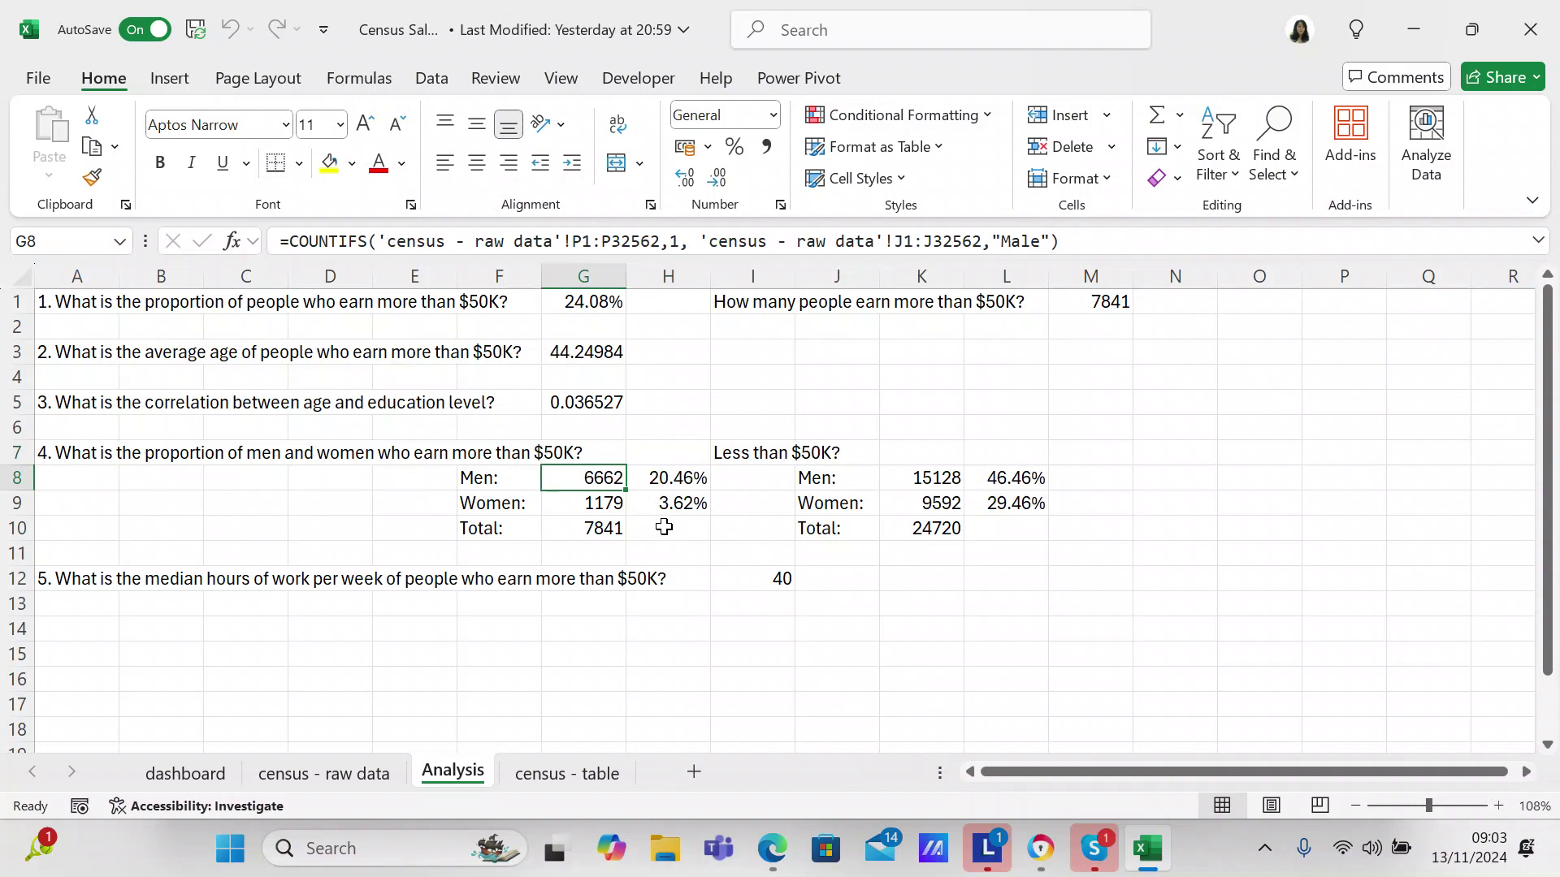
left_click(609, 501)
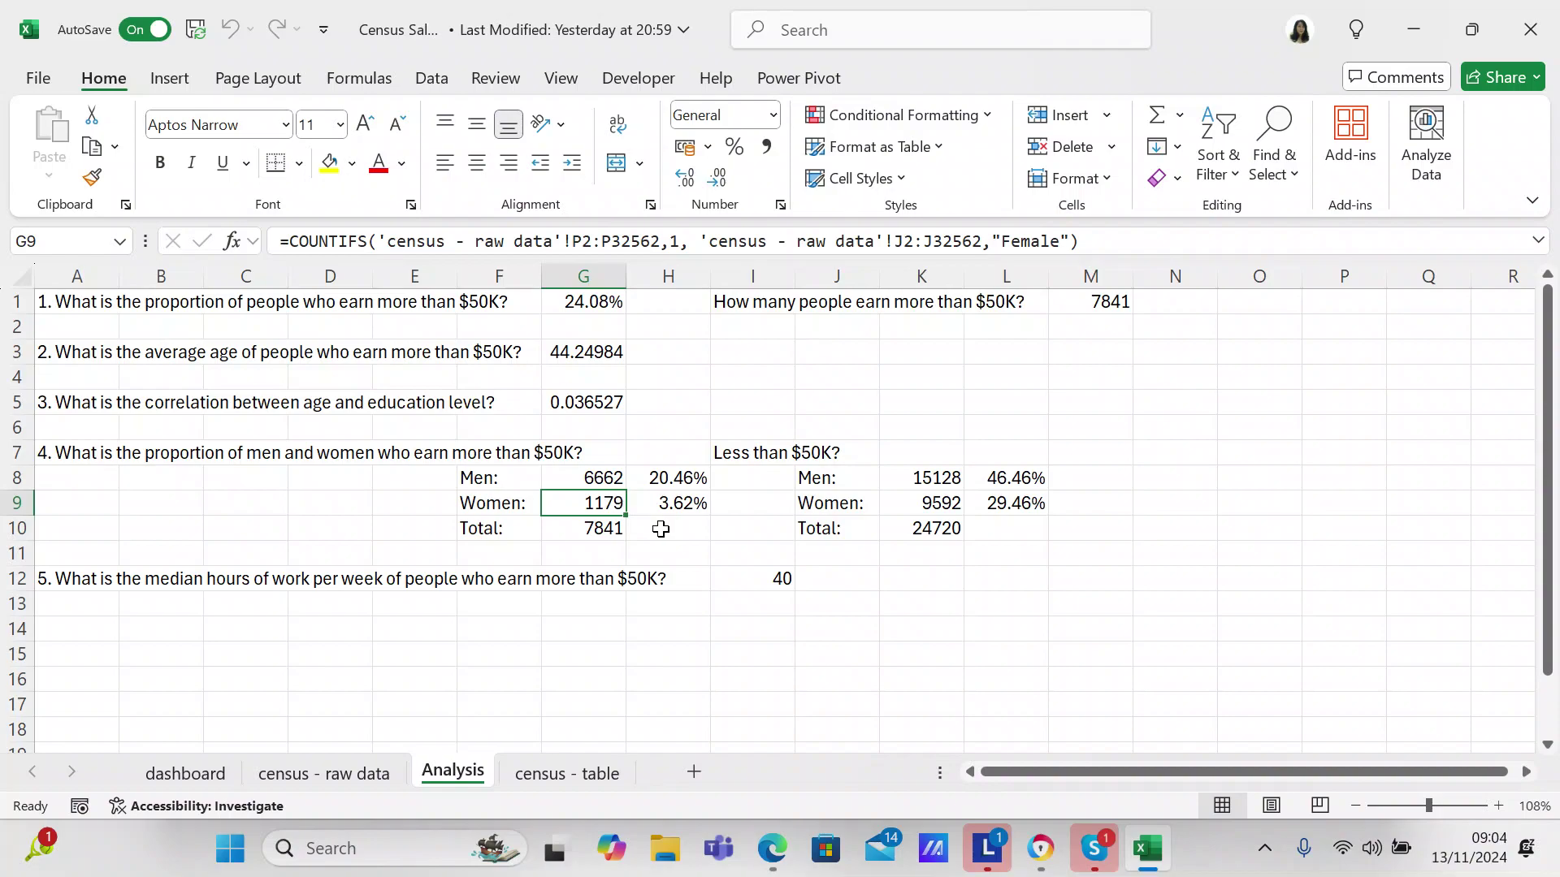
left_click(607, 529)
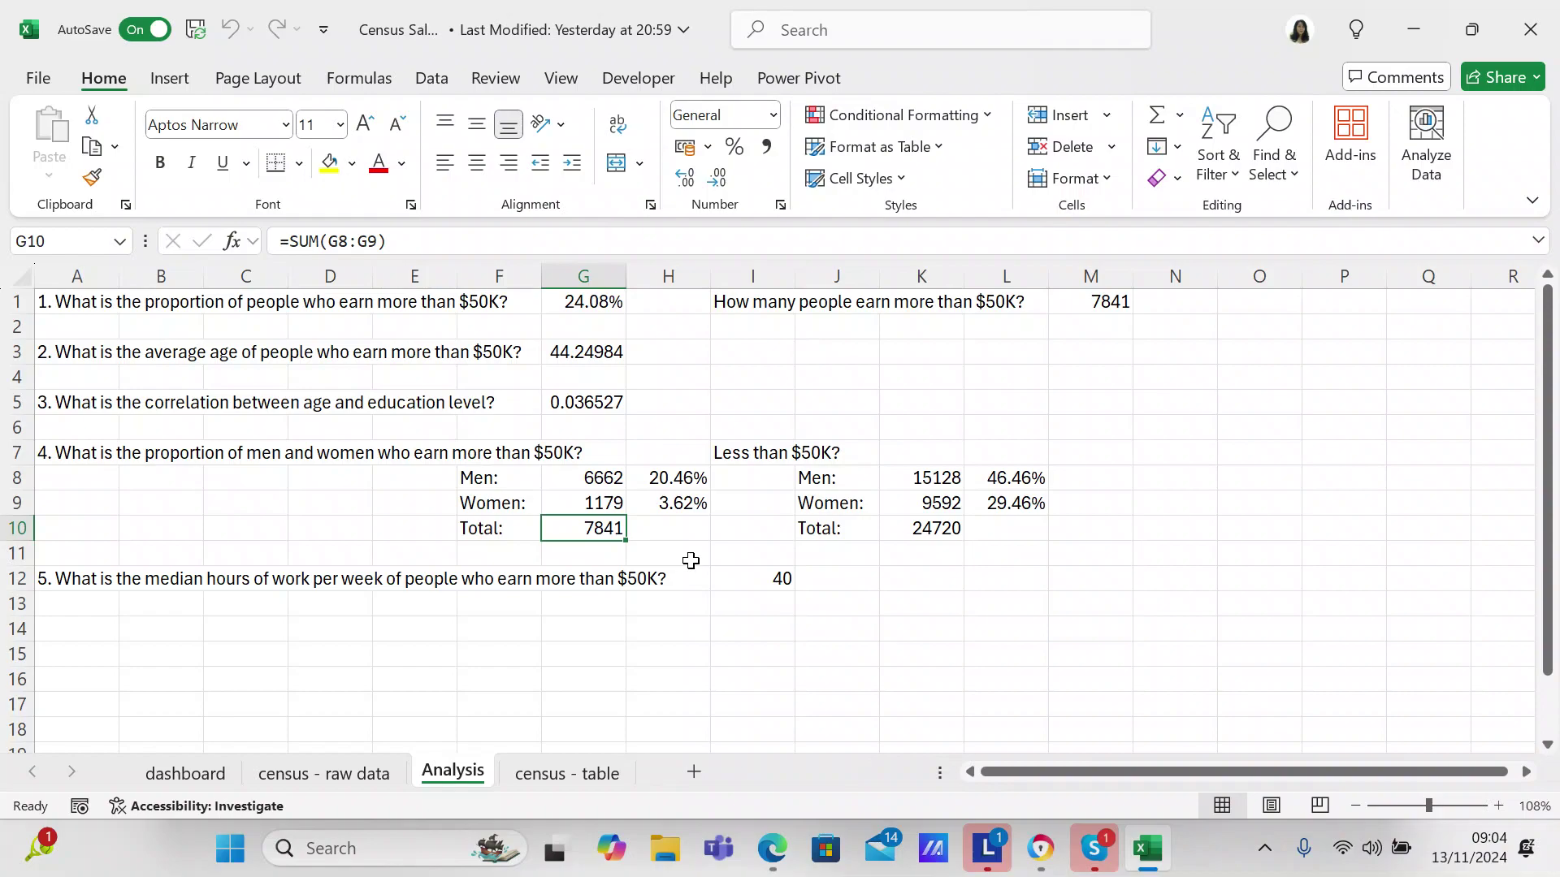
left_click(1130, 302)
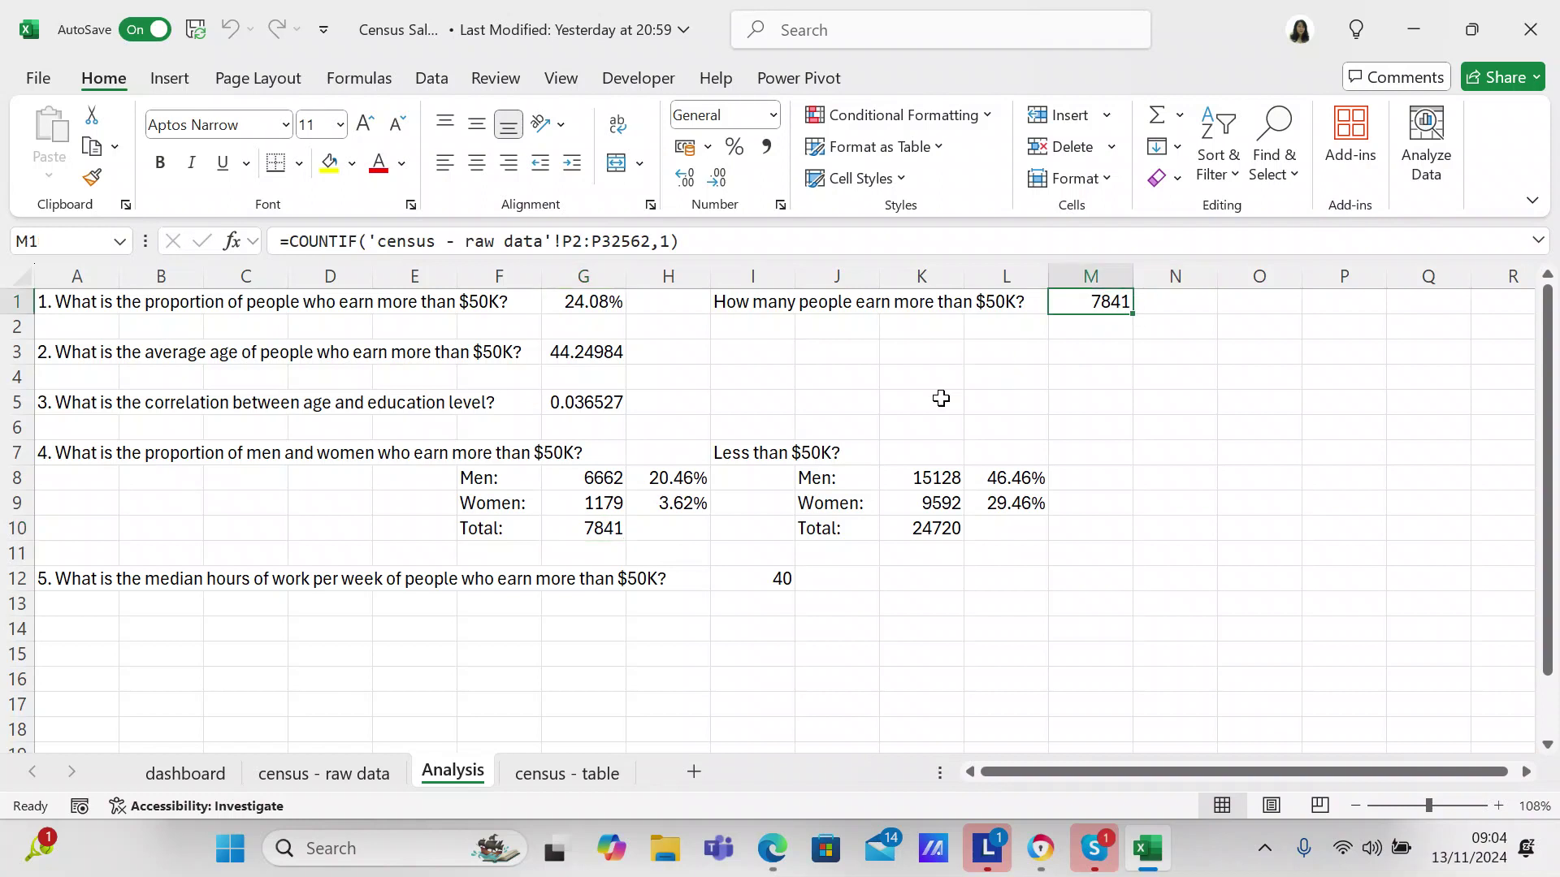
left_click(680, 478)
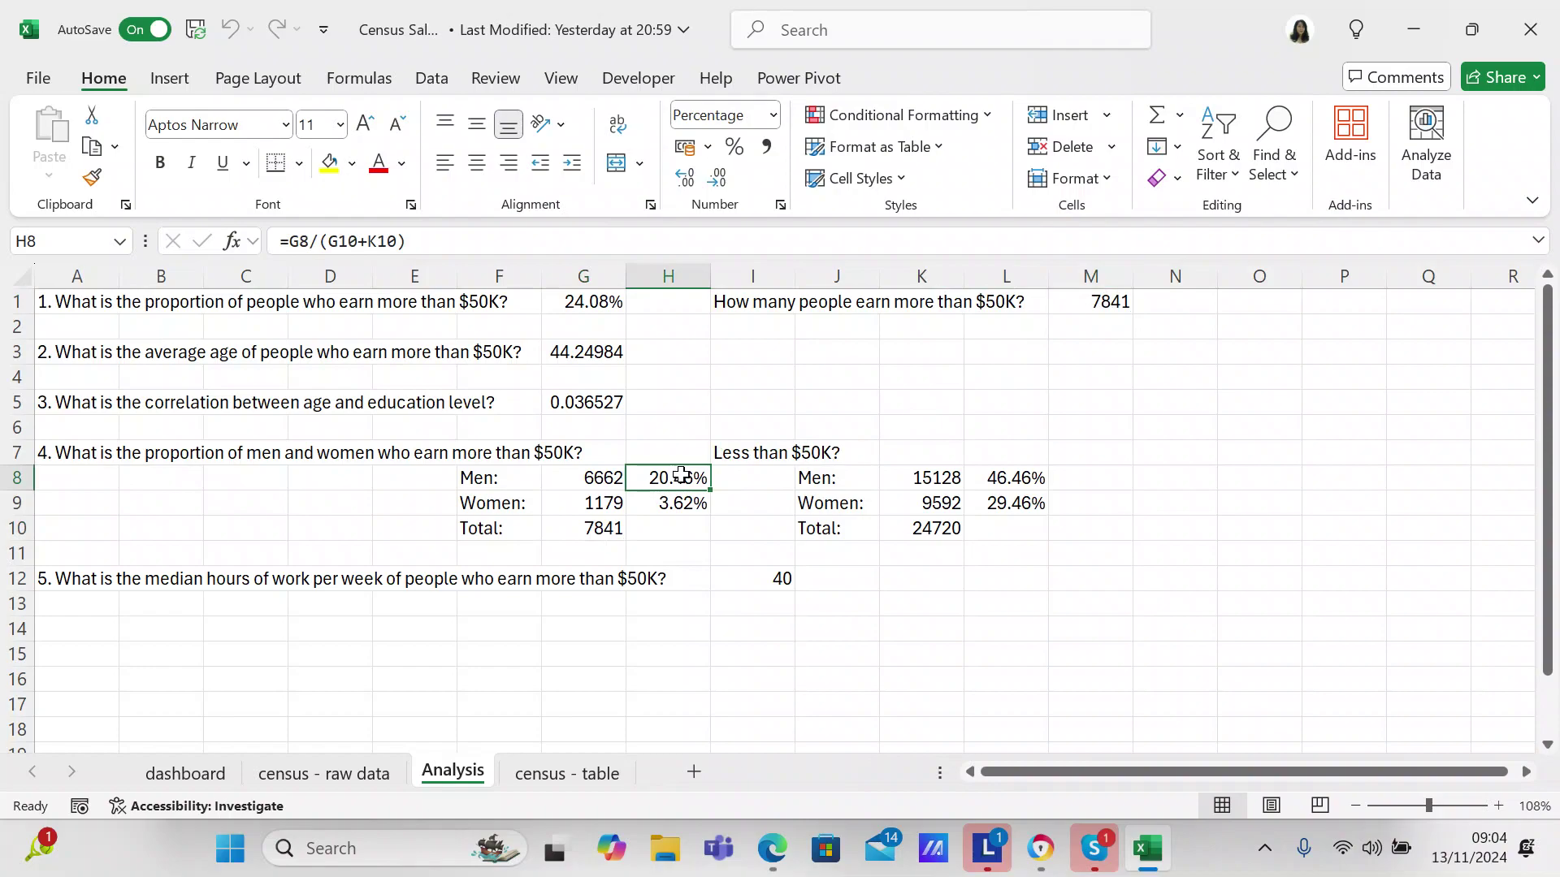
left_click(685, 503)
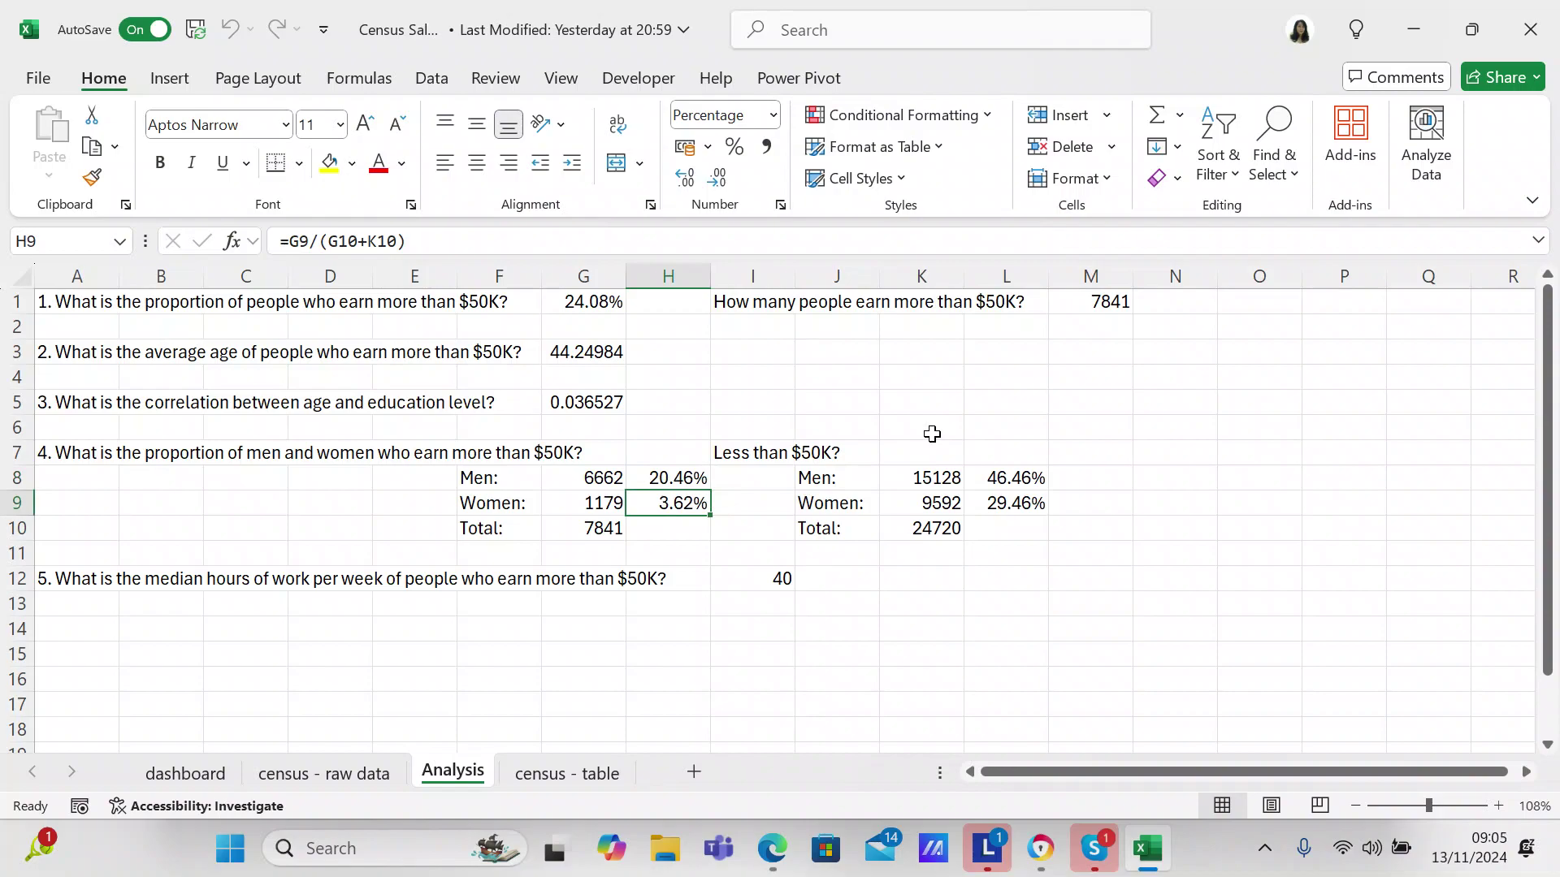
Inspect the formulas for men and women earning less than $50K, covering the counts, the men's percentage and the total
left_click(932, 479)
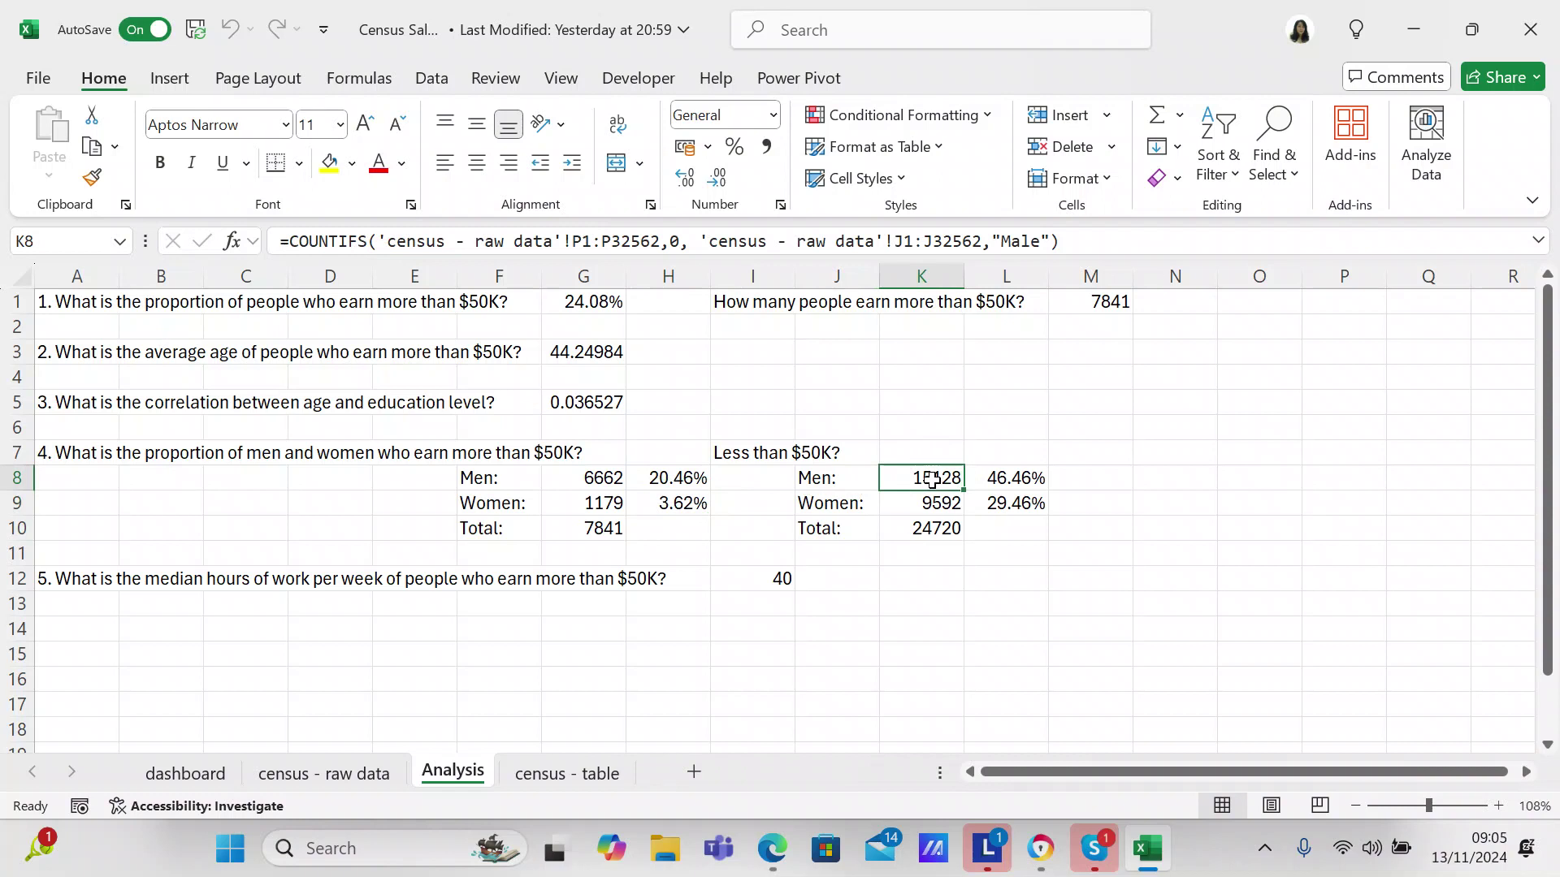
left_click(988, 473)
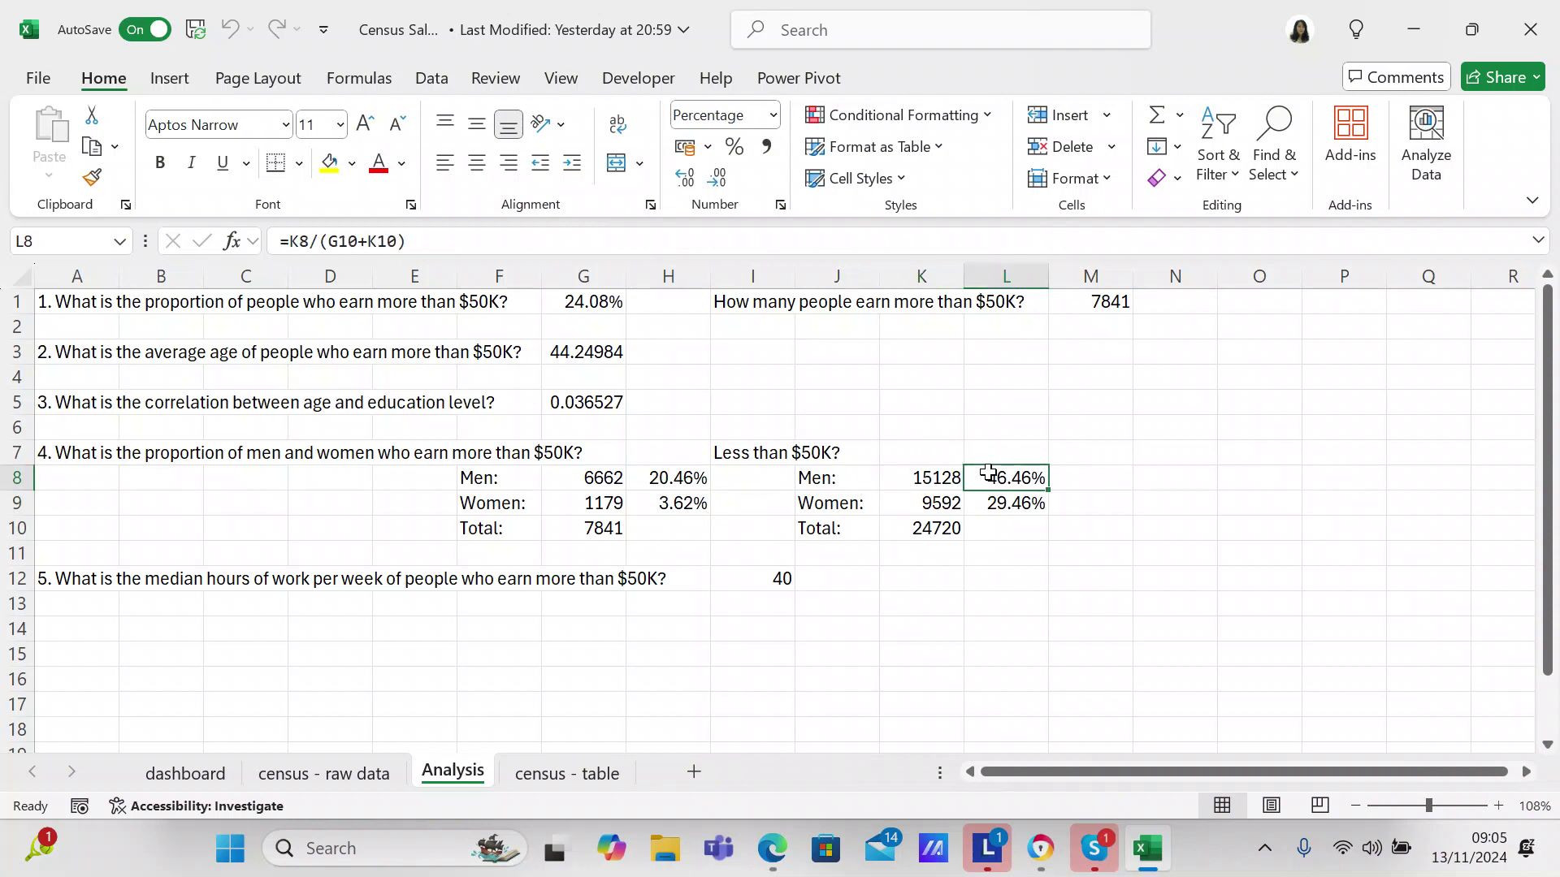
left_click(961, 505)
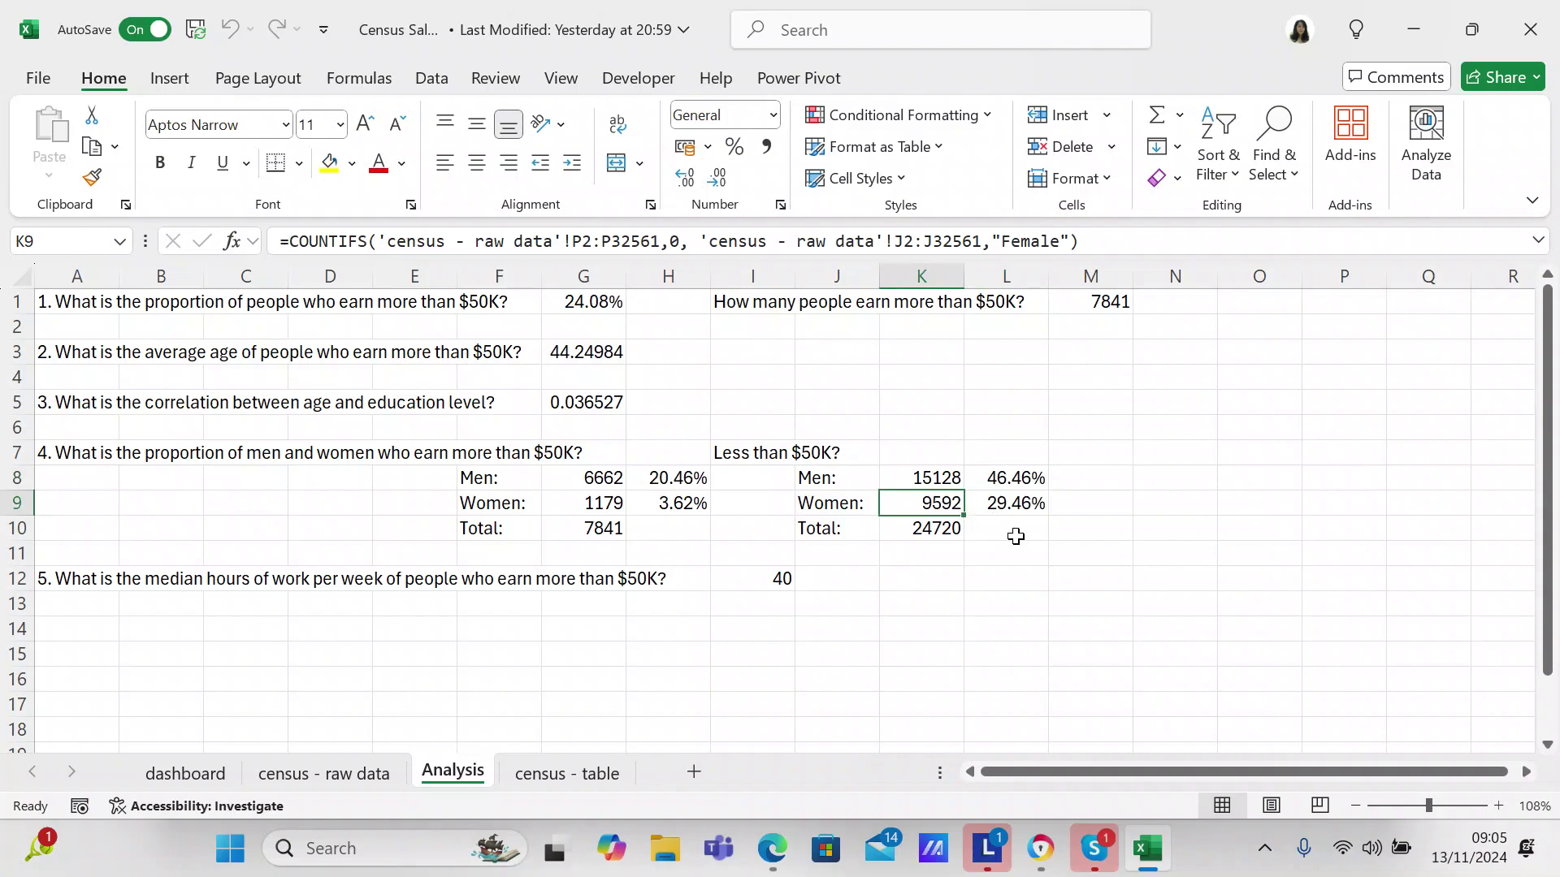
left_click(936, 527)
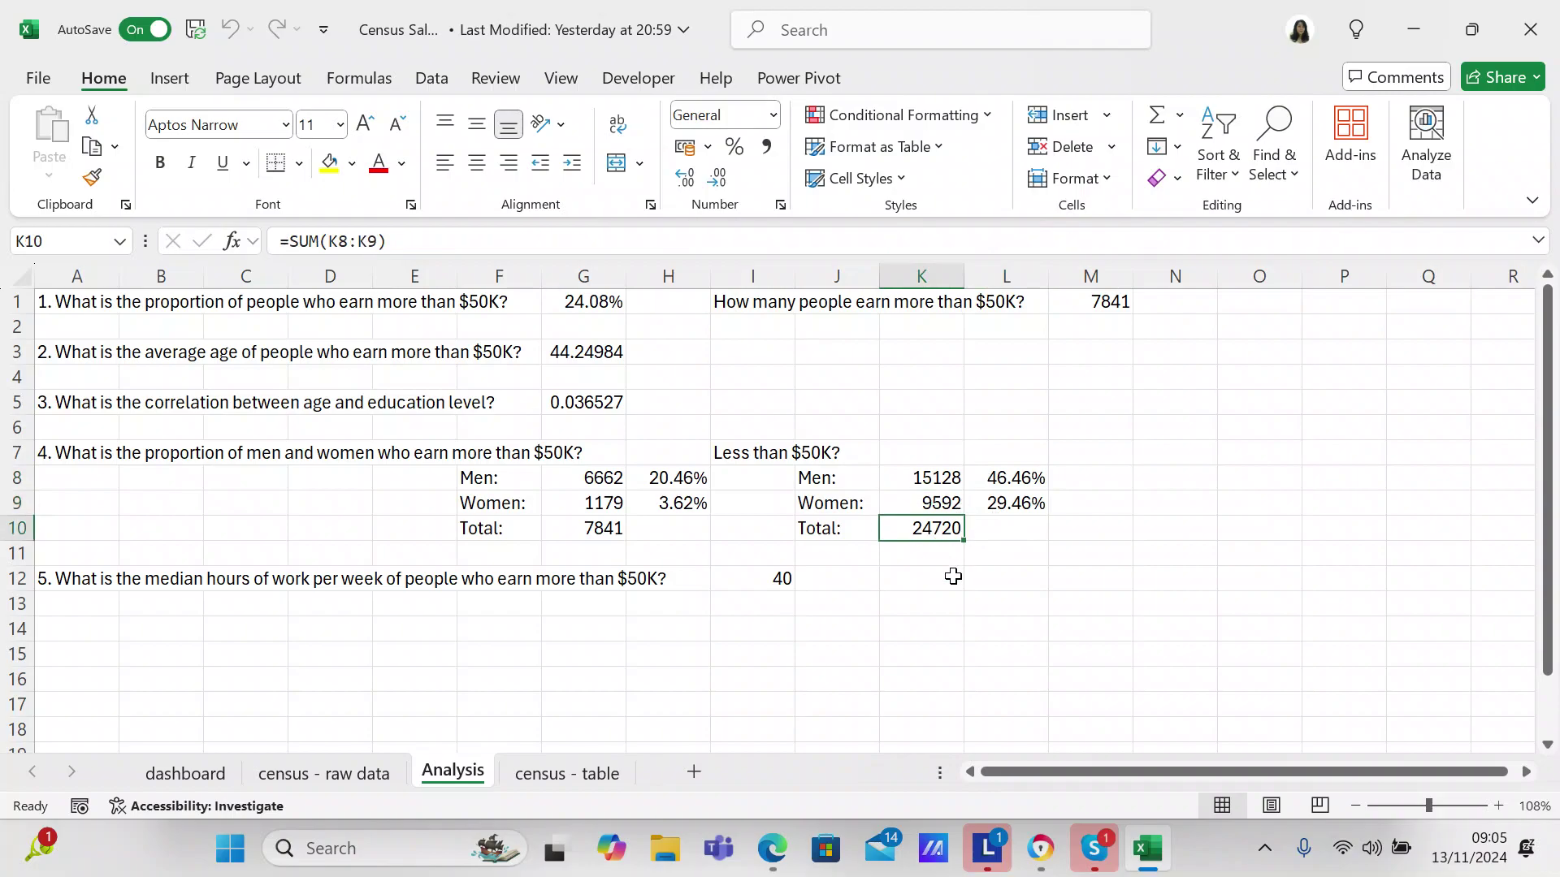
Select G10:K10 to check the combined sum of the two income group totals
left_click(609, 528)
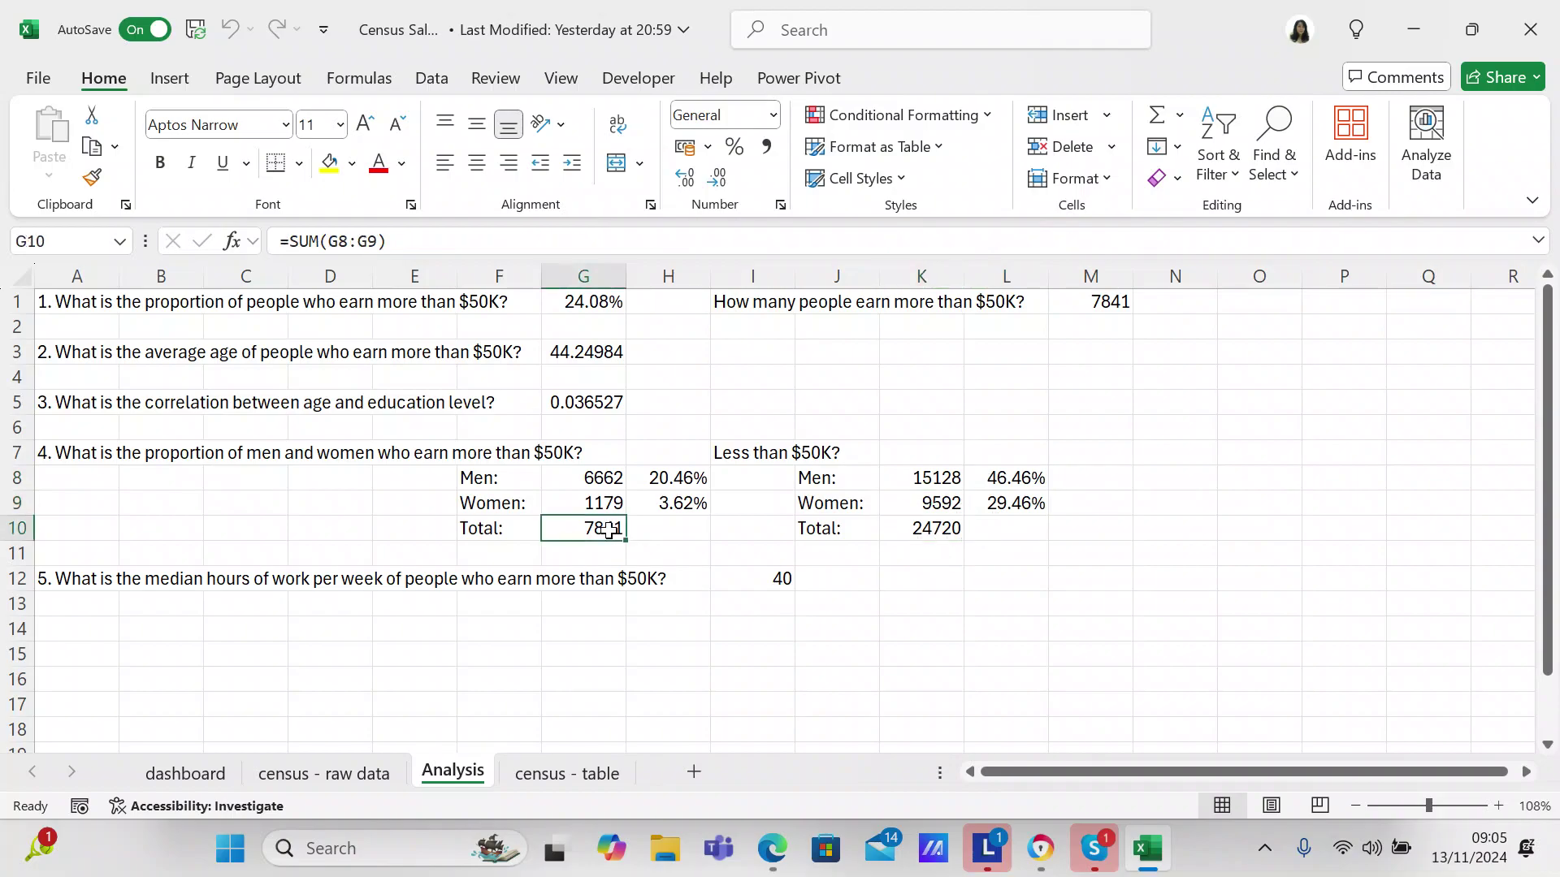
key("shift+Right")
key("shift+Right")
key("shift+Right")
key("shift+Right")
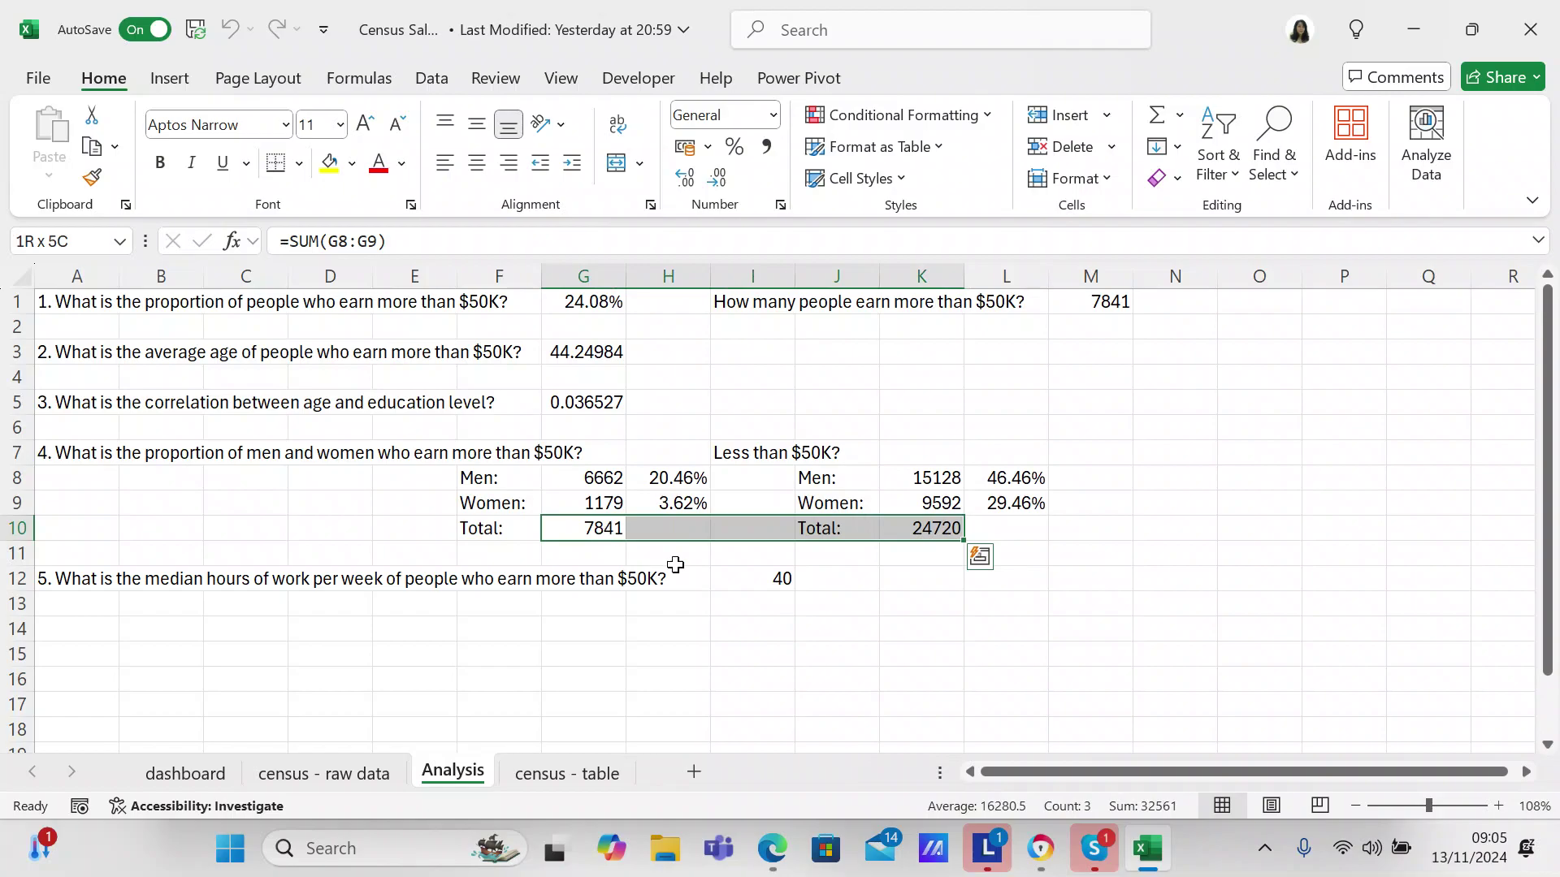
Inspect the median weekly work hours formula that answers question 5 in cell I12
left_click(866, 590)
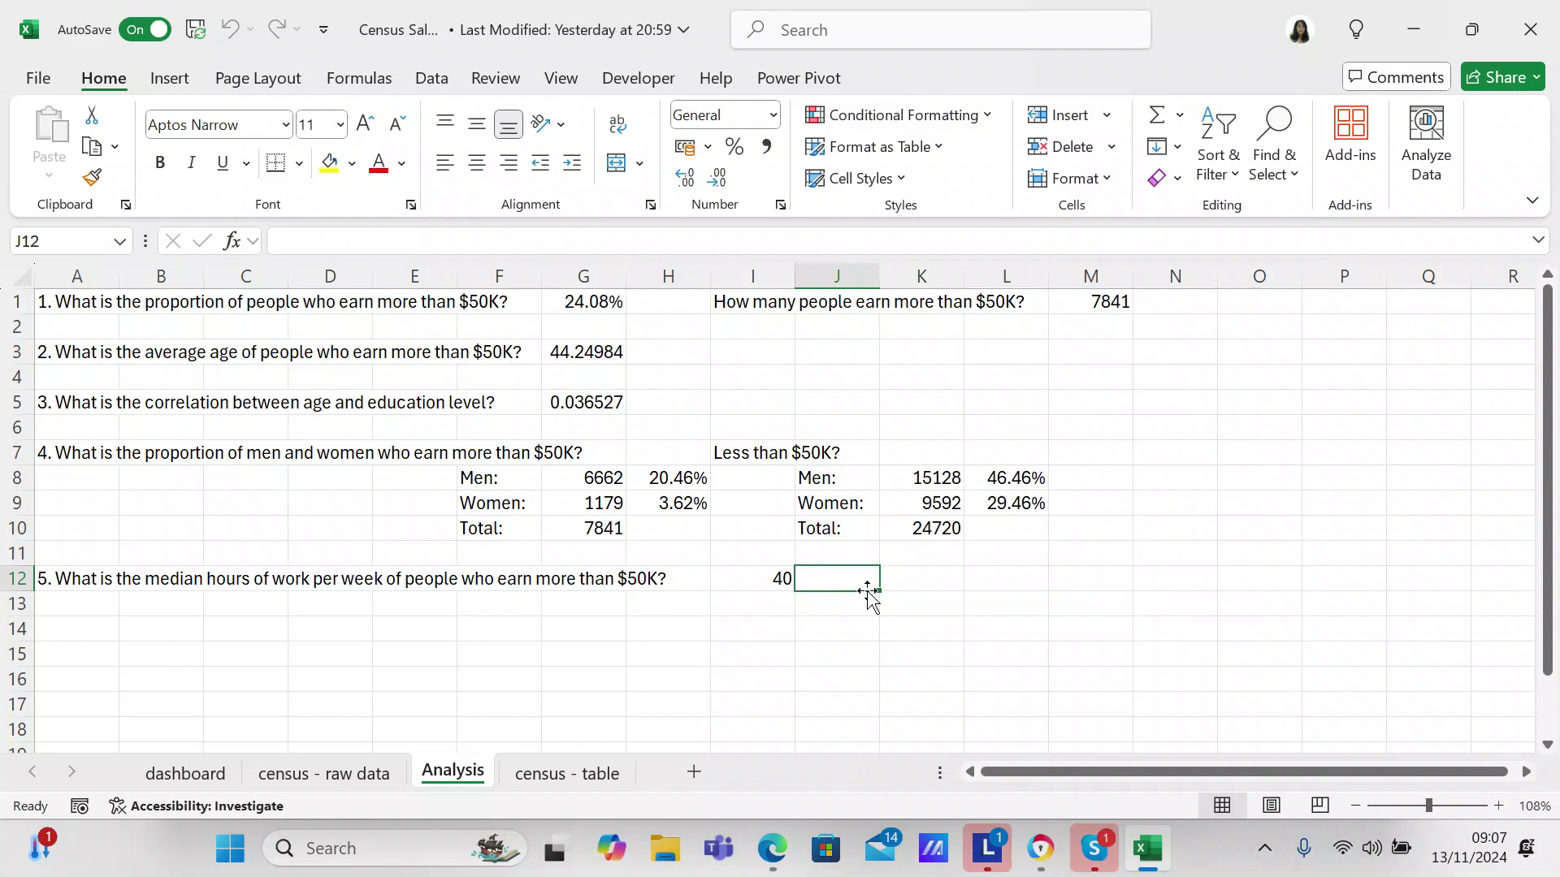
left_click(782, 580)
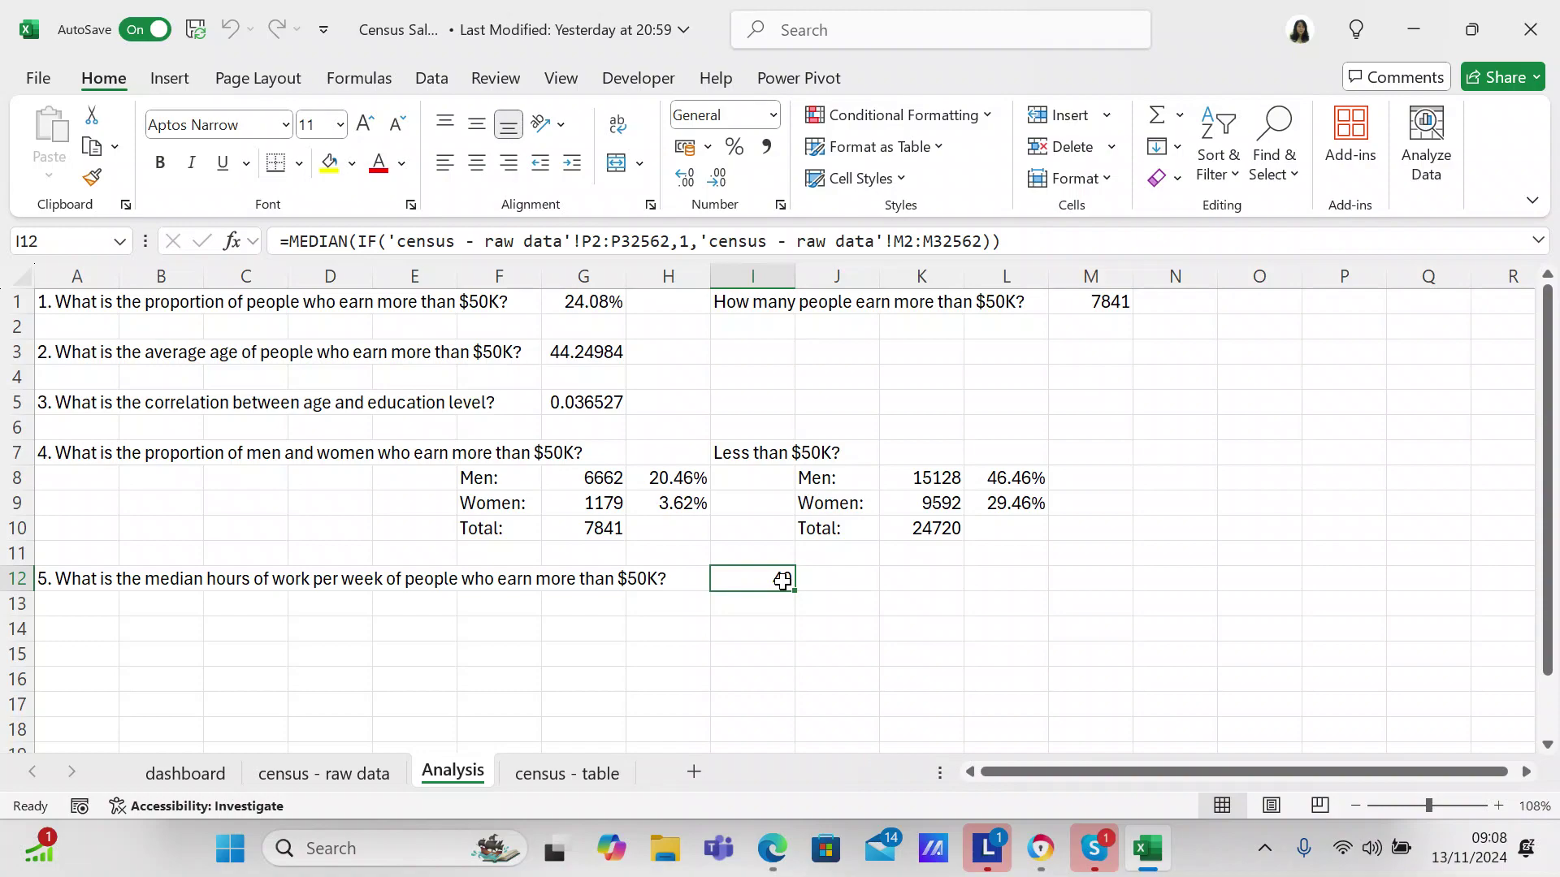
left_click(878, 601)
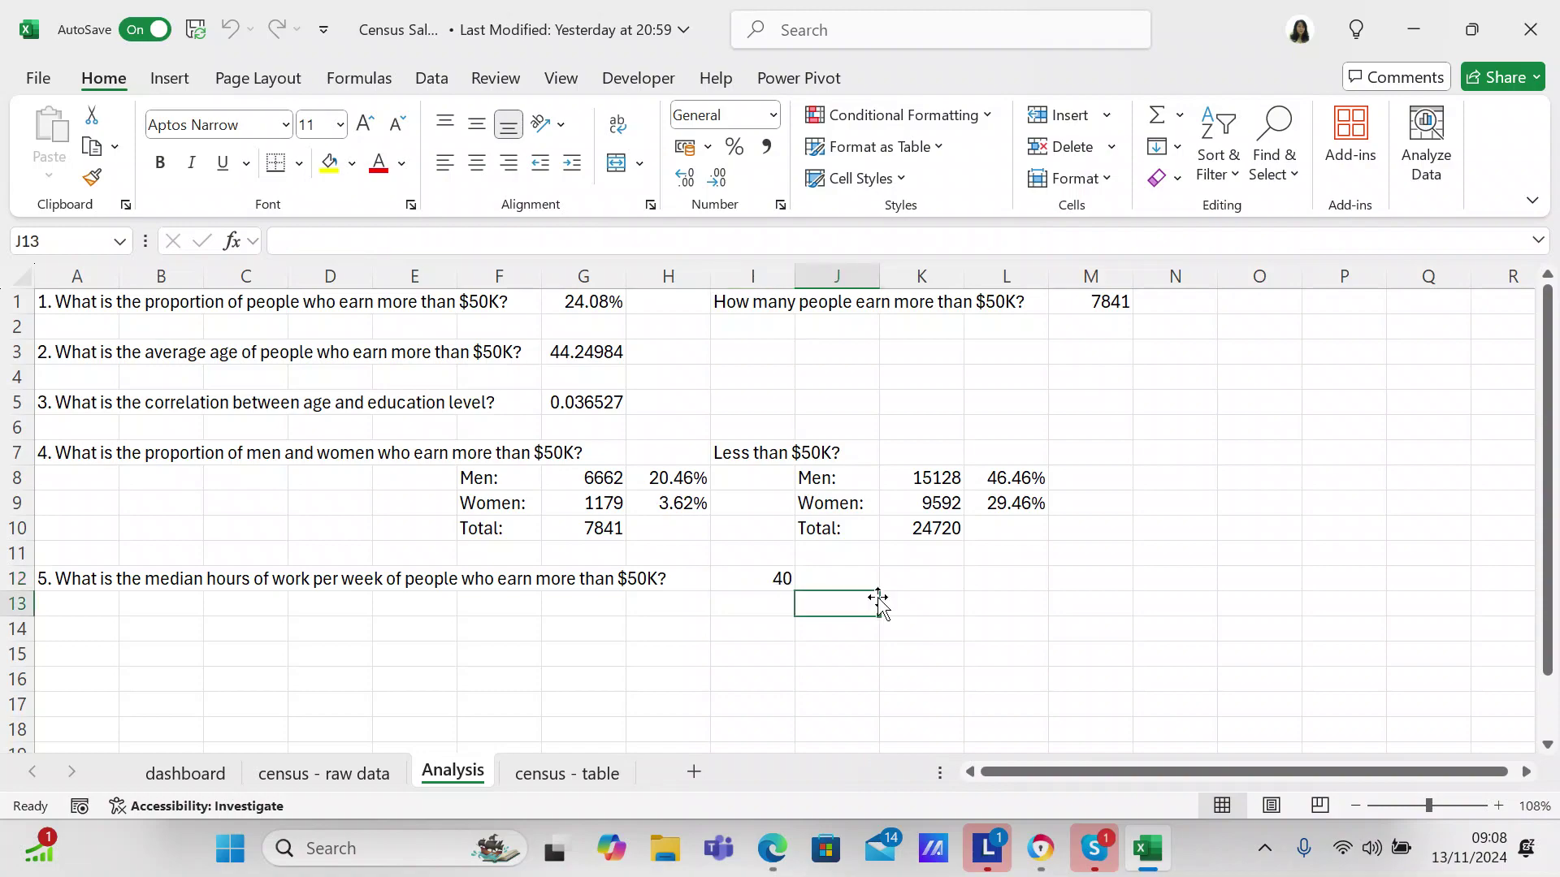
left_click(763, 573)
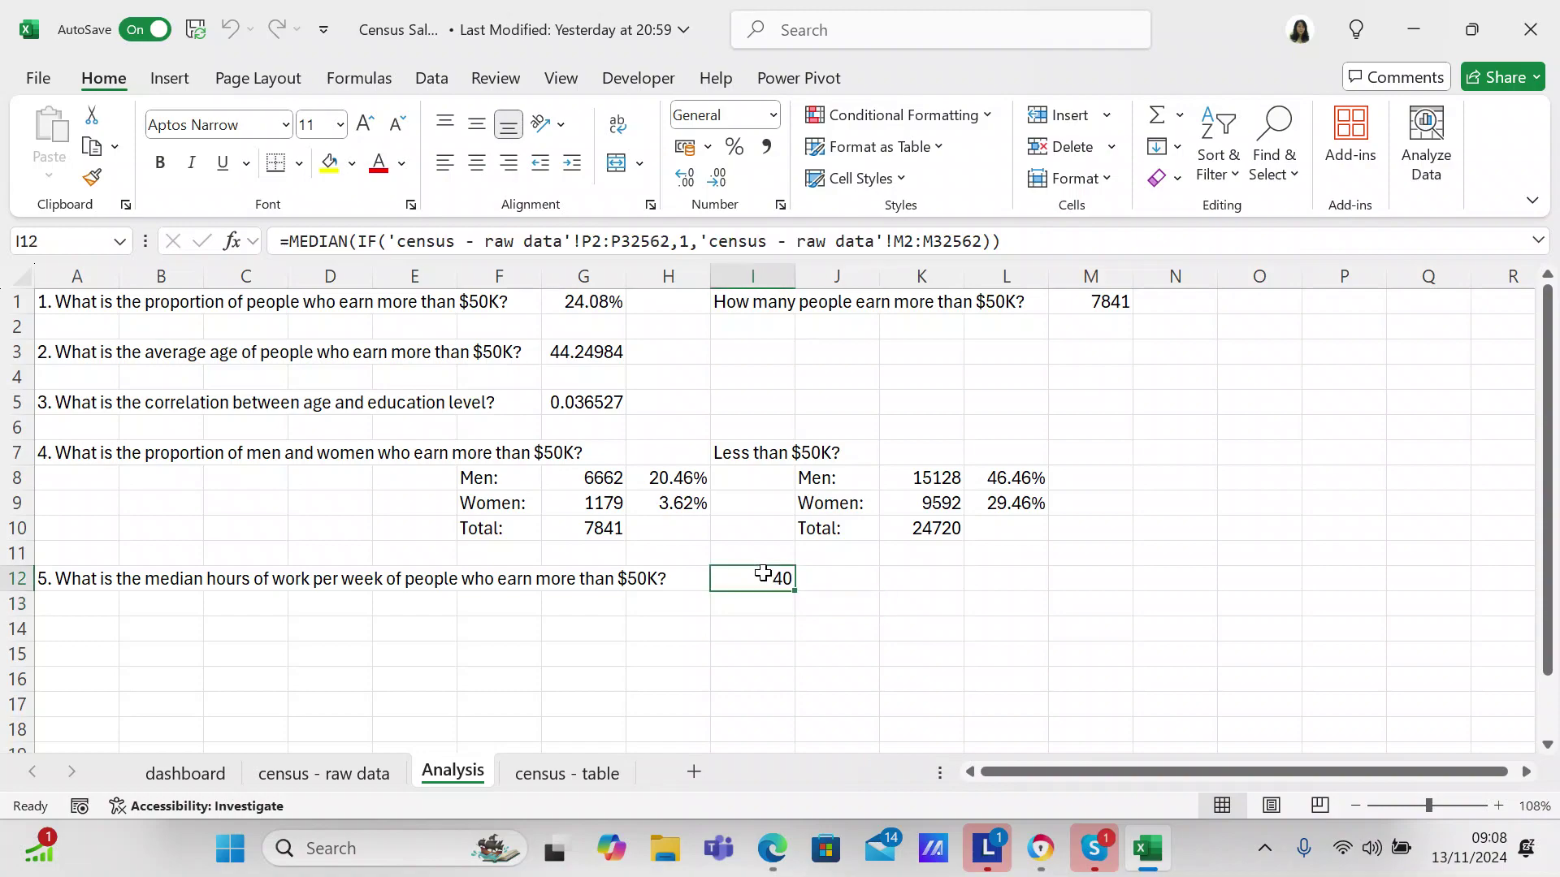
left_click(741, 622)
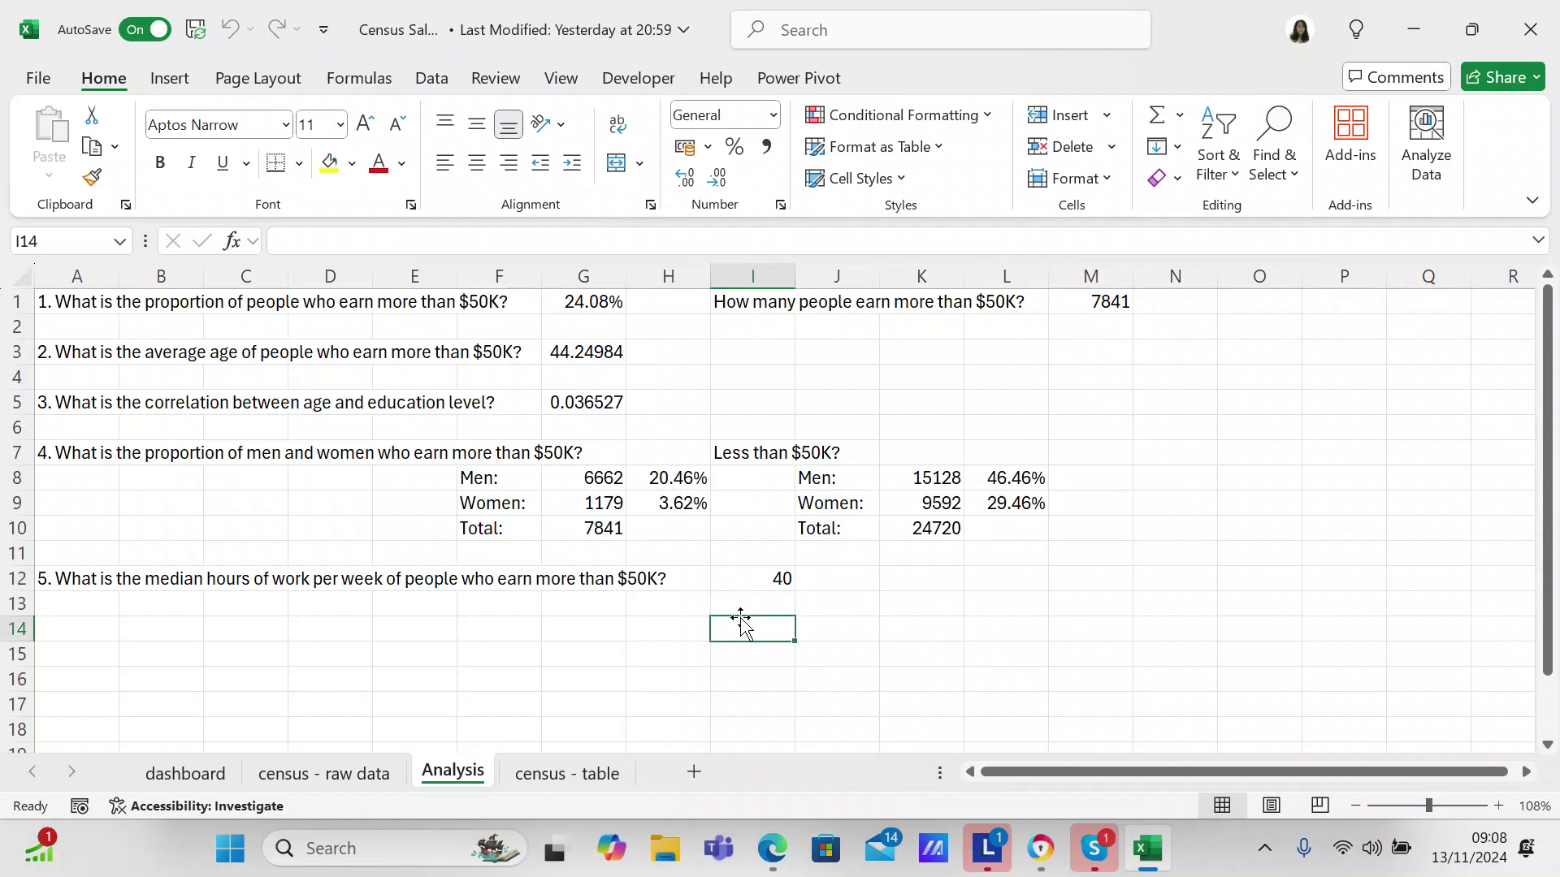